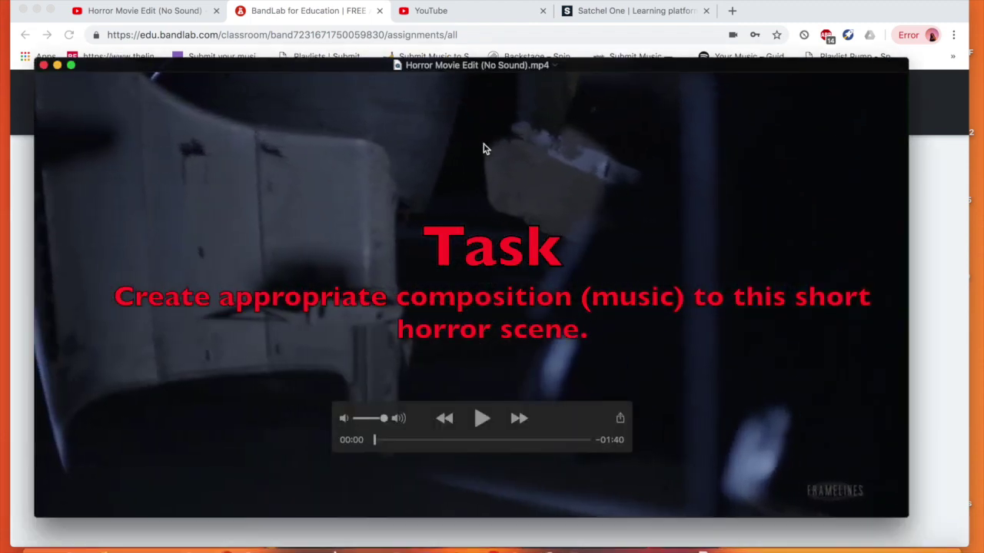
- Watch the Horror Movie Edit (No Sound) clip in full screen to about 00:32, pause it and close the video
left_click(72, 64)
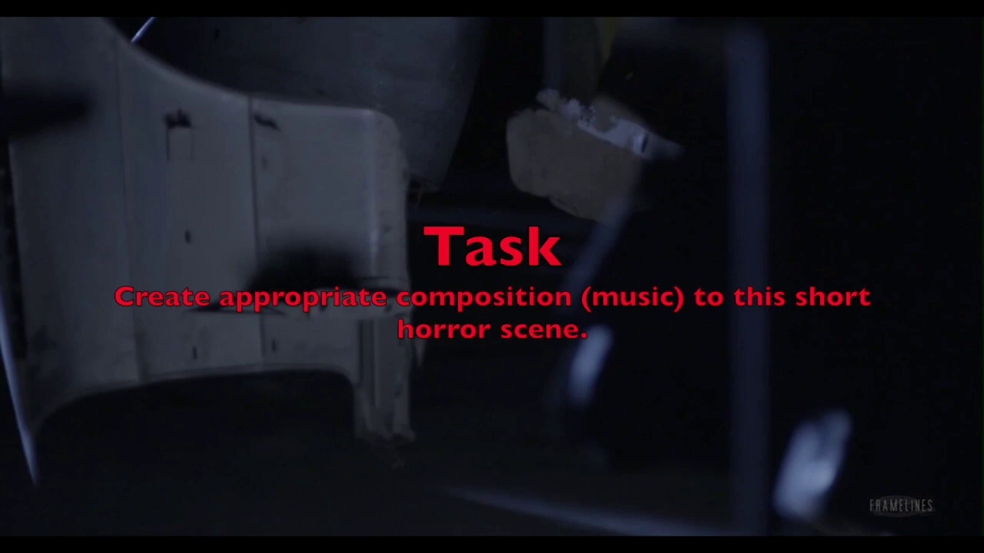
mouse_move(412, 362)
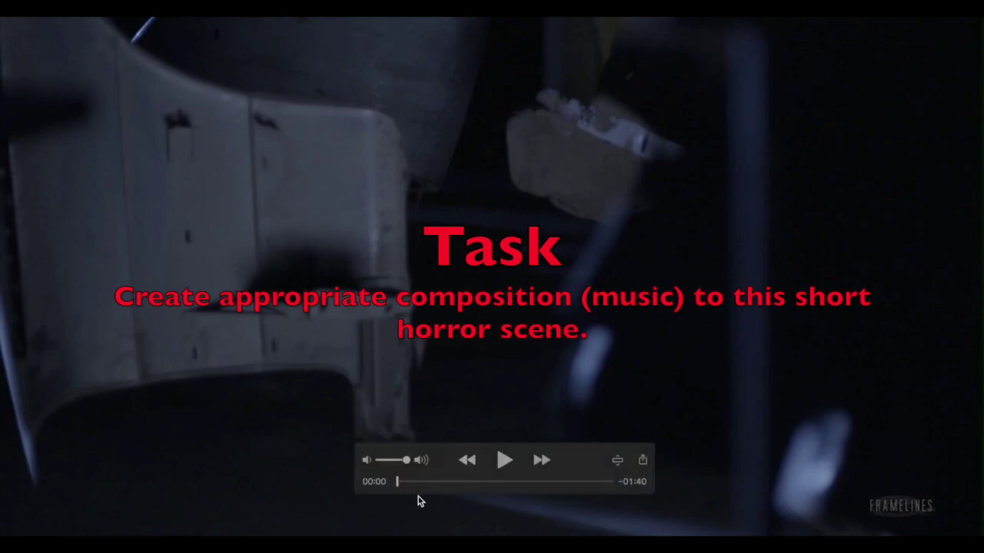
left_click(506, 461)
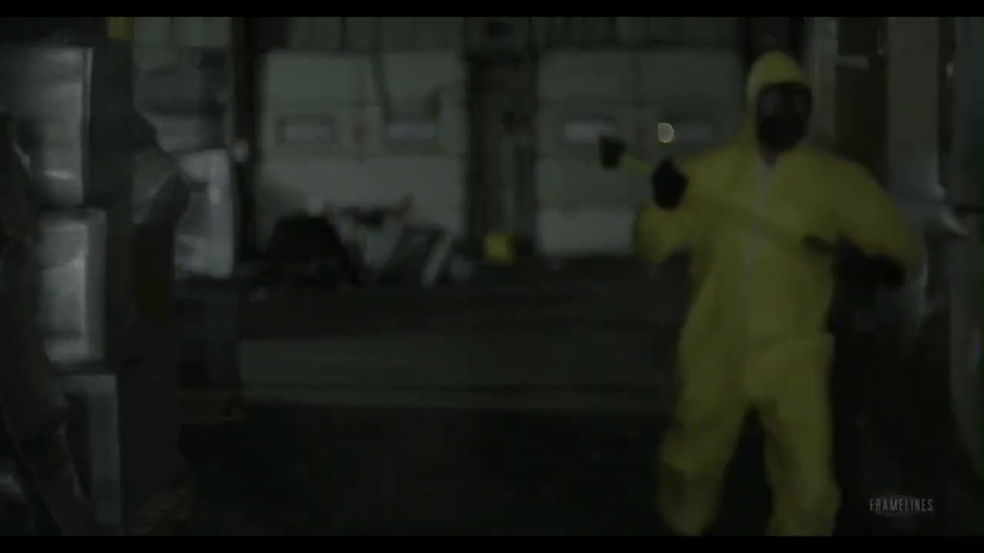
mouse_move(667, 229)
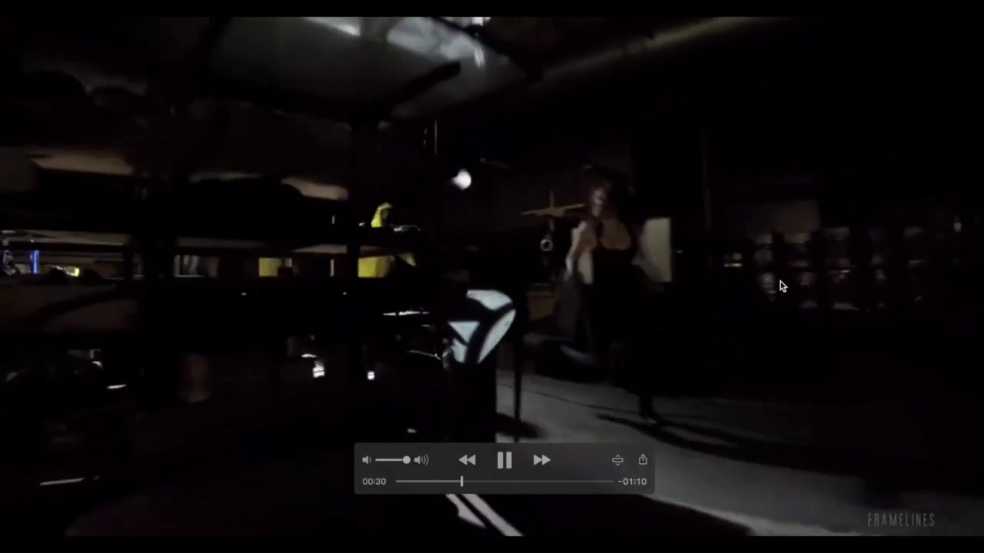
left_click(504, 460)
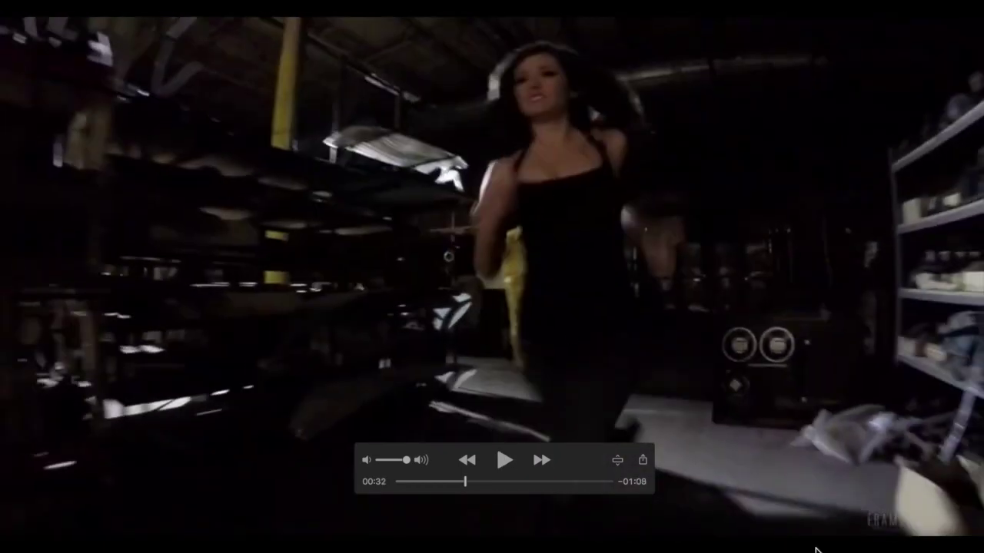
key("Escape")
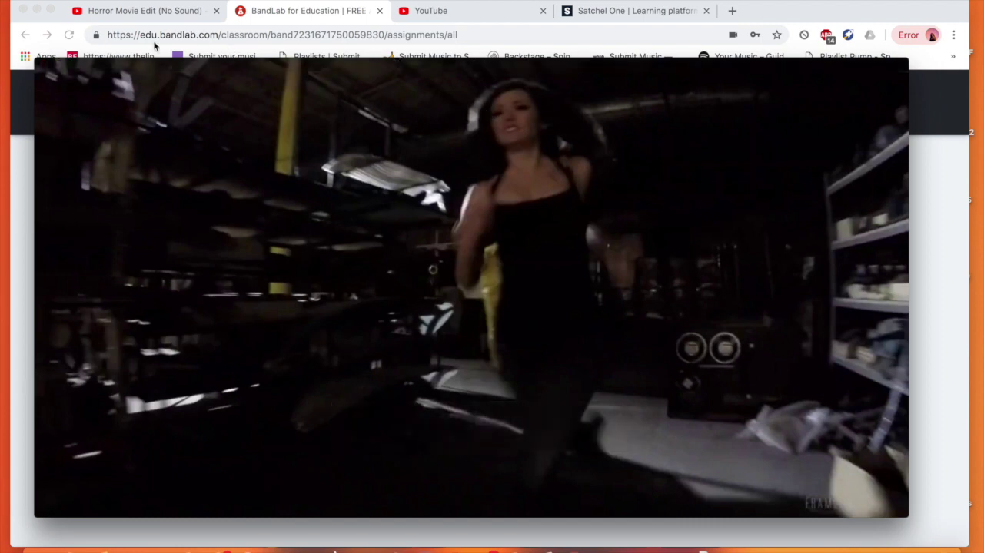
left_click(44, 65)
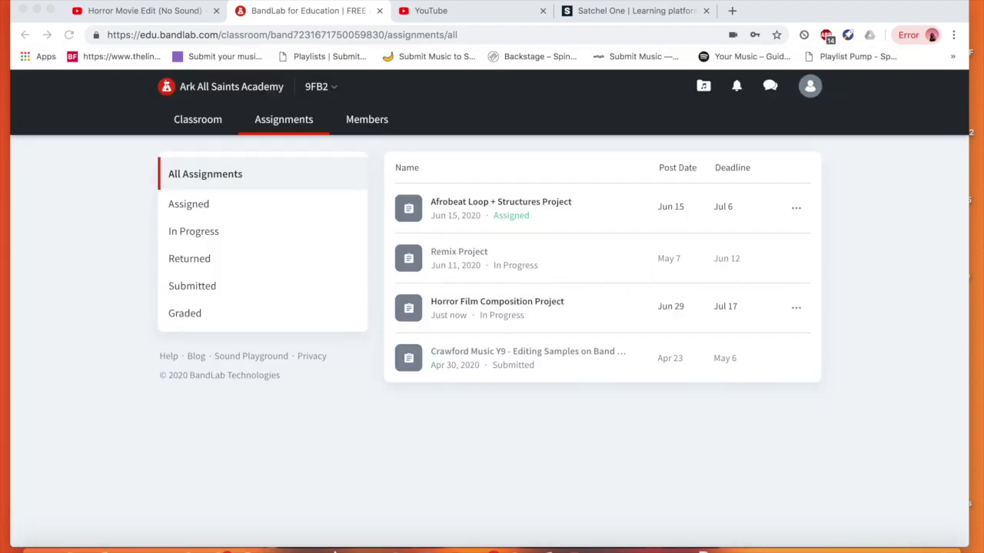
- Open the Horror Film Composition Project assignment and read its task description and rules
left_click(724, 497)
left_click(485, 304)
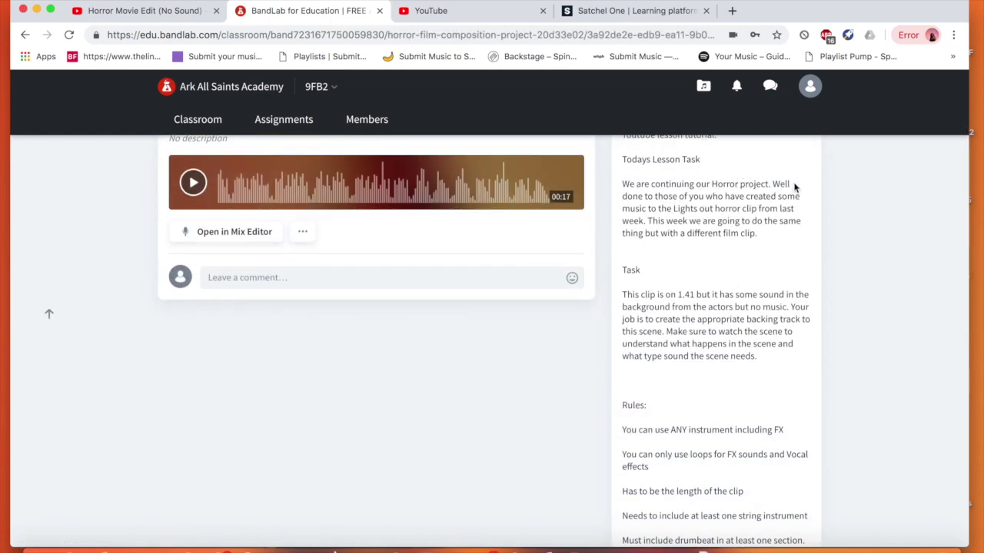
scroll(658, 318, "down", 1)
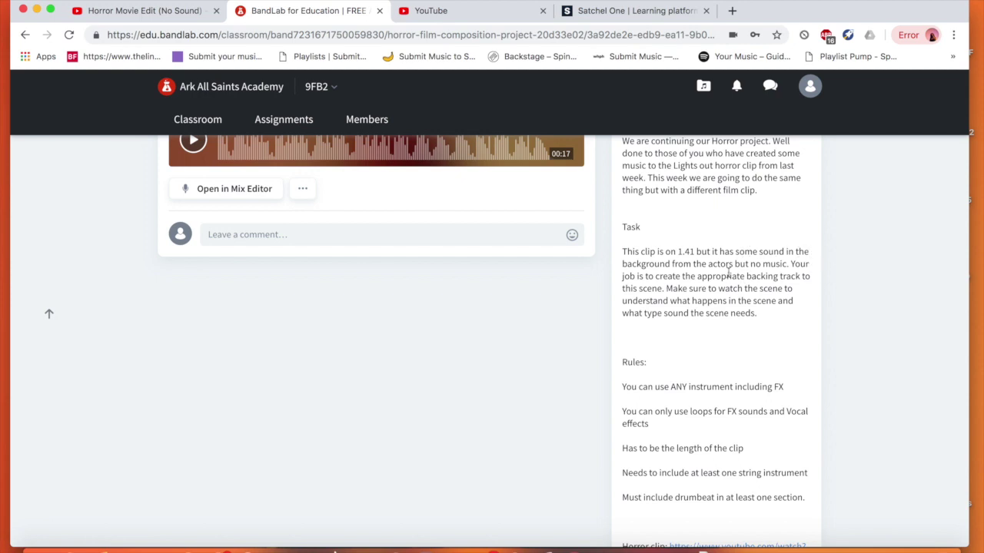
scroll(684, 384, "down", 1)
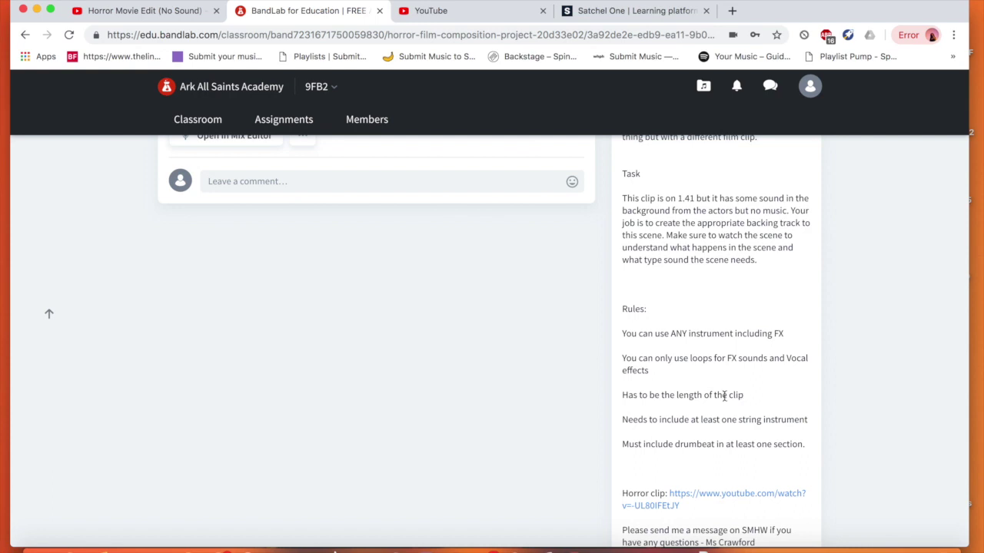
scroll(680, 399, "down", 1)
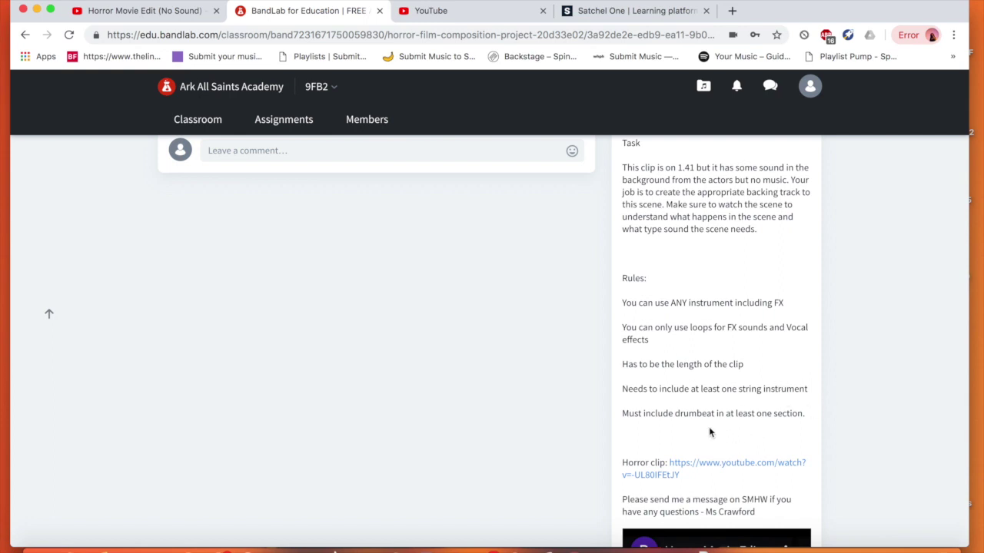
scroll(709, 426, "up", 3)
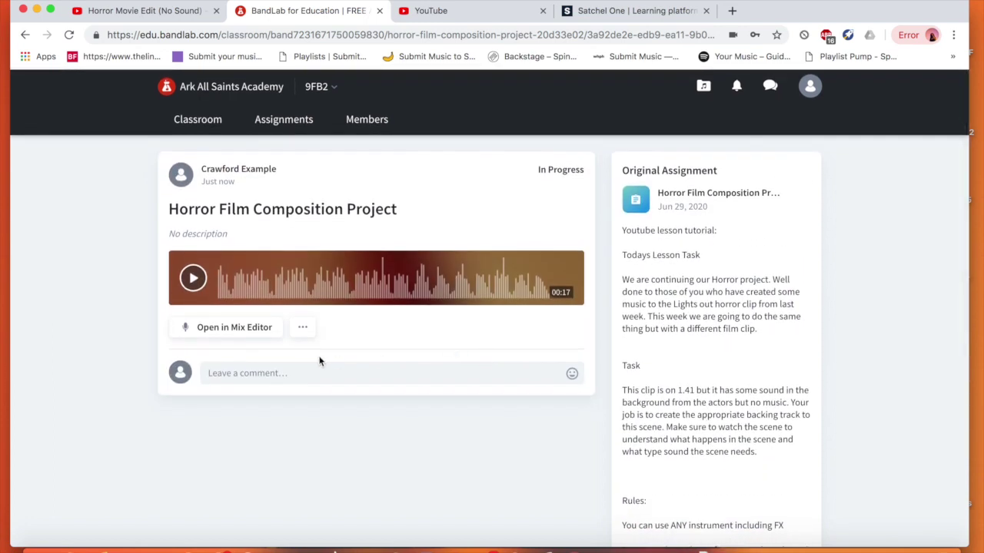
- Open the assignment in the Mix Editor, delete both Drum Machine 2 regions and hide the assignment brief
left_click(259, 328)
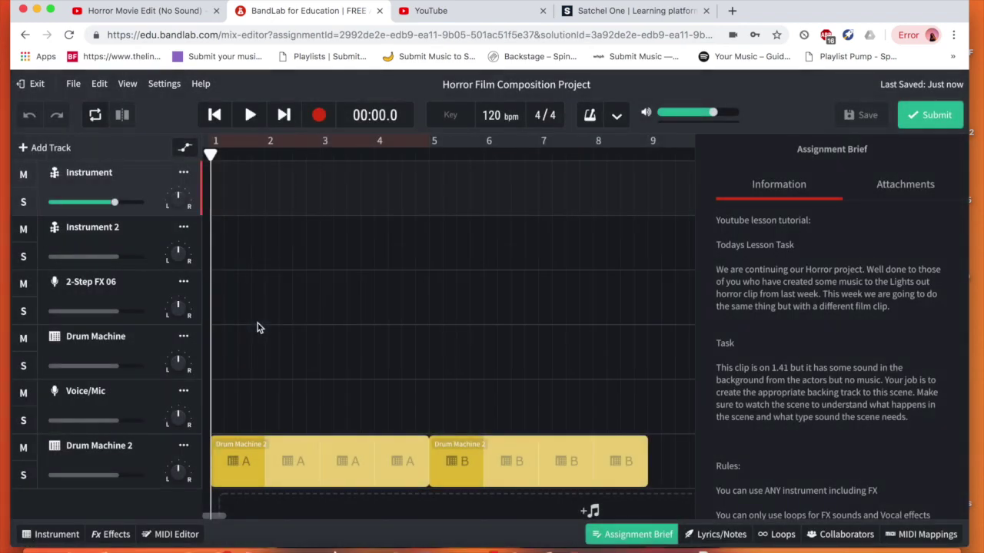
left_click_drag(253, 346, 519, 471)
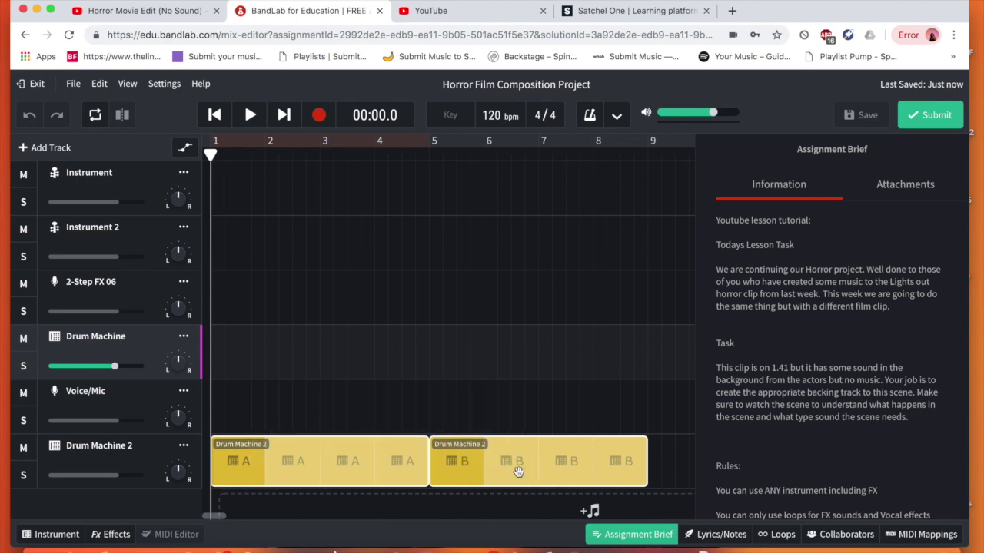
key("Delete")
left_click(648, 540)
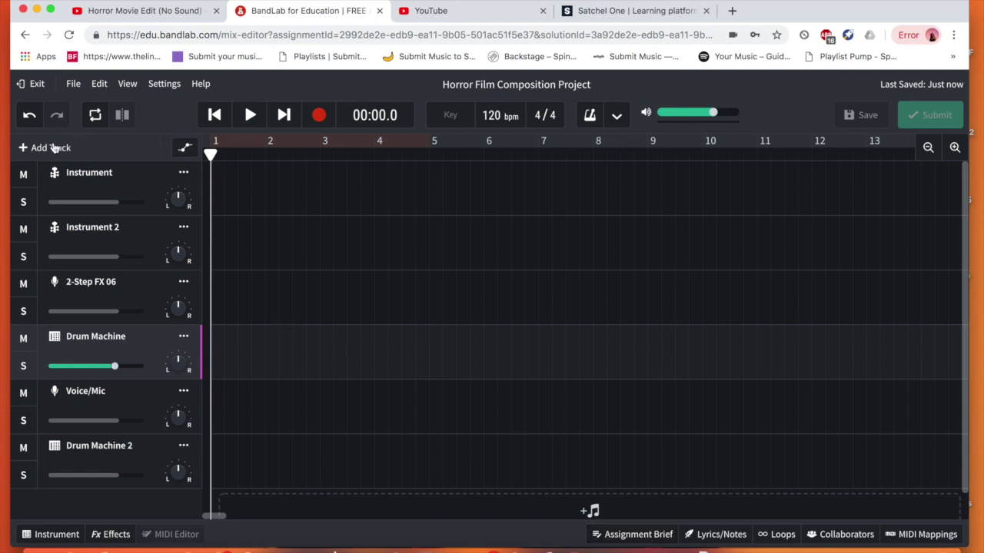
- Add a virtual instrument track and set its sound to Strings, String Orchestra
left_click(123, 171)
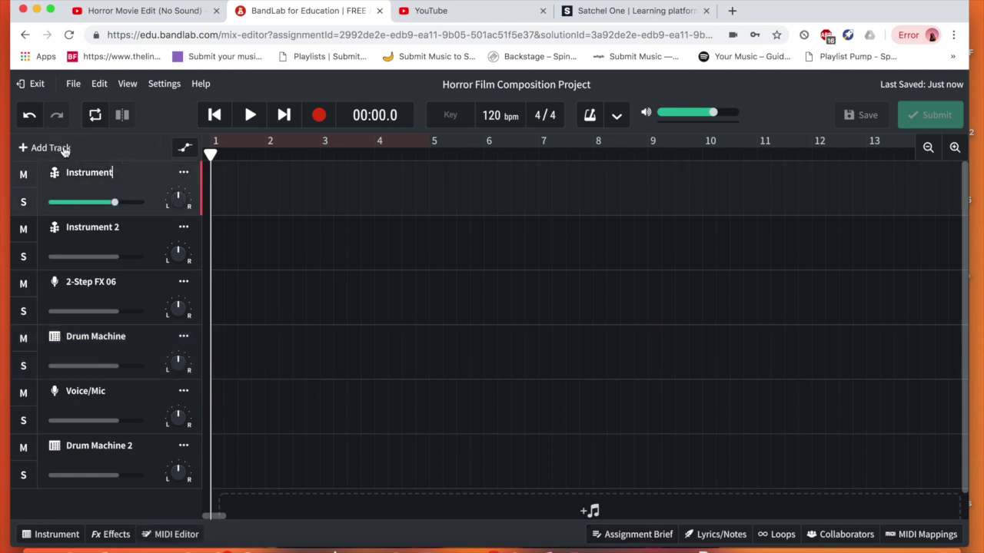
left_click(40, 146)
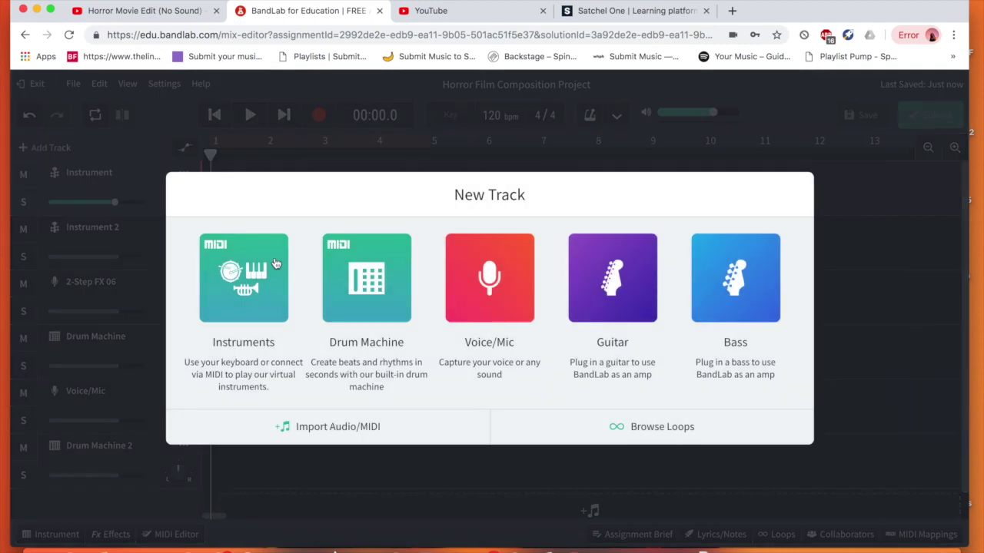
left_click(243, 286)
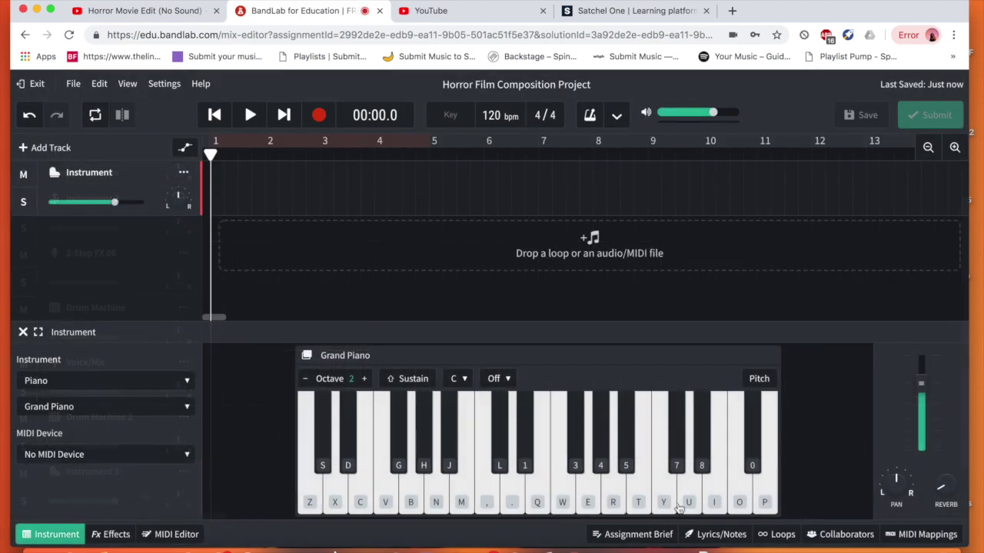
left_click(488, 503)
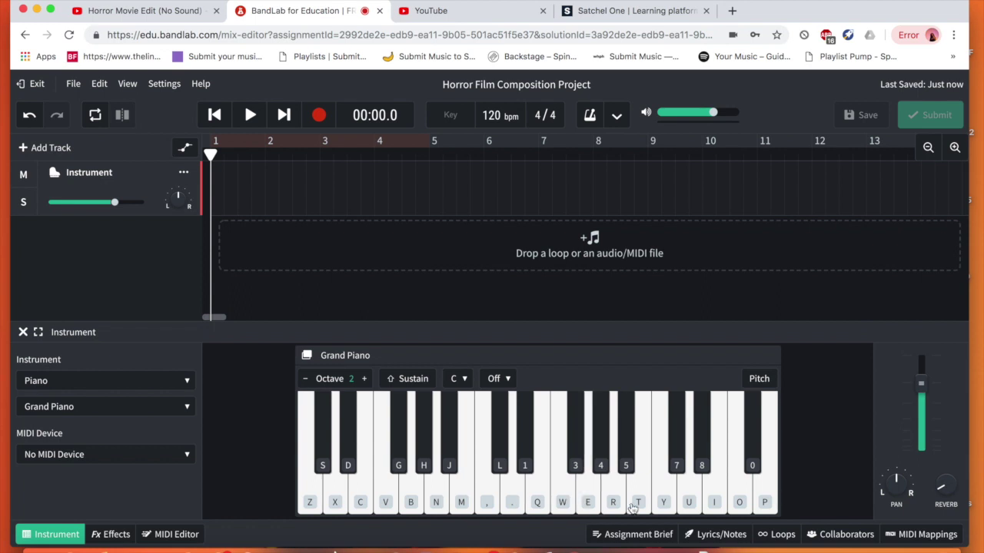
left_click(109, 381)
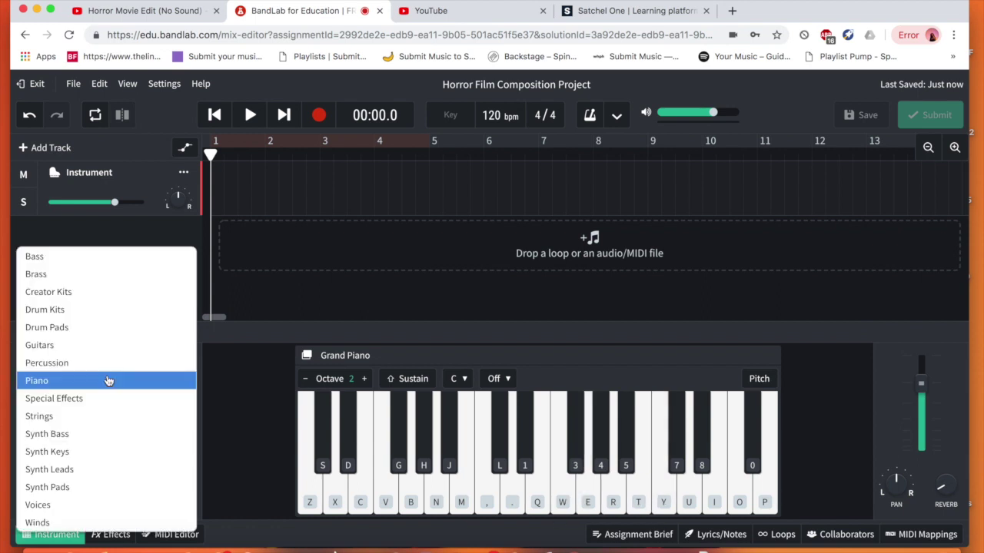
left_click(93, 416)
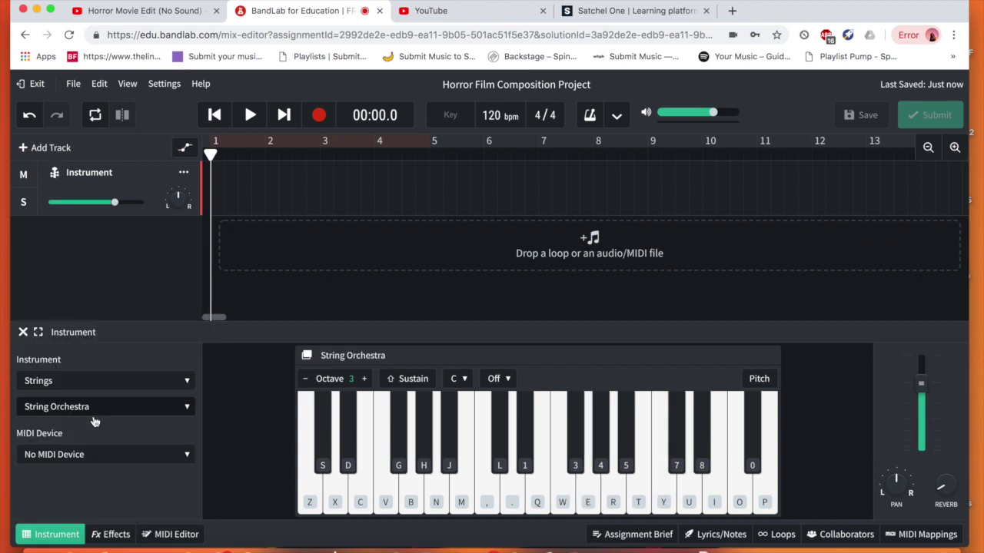
- Try the Special Effects SFX Pad on the instrument track and audition several of its pads
left_click(131, 382)
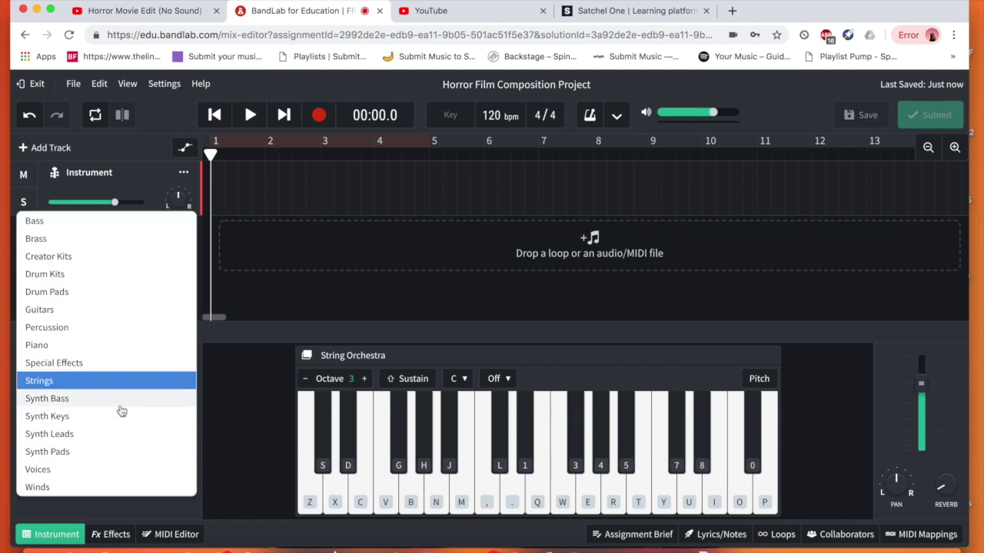
left_click(110, 364)
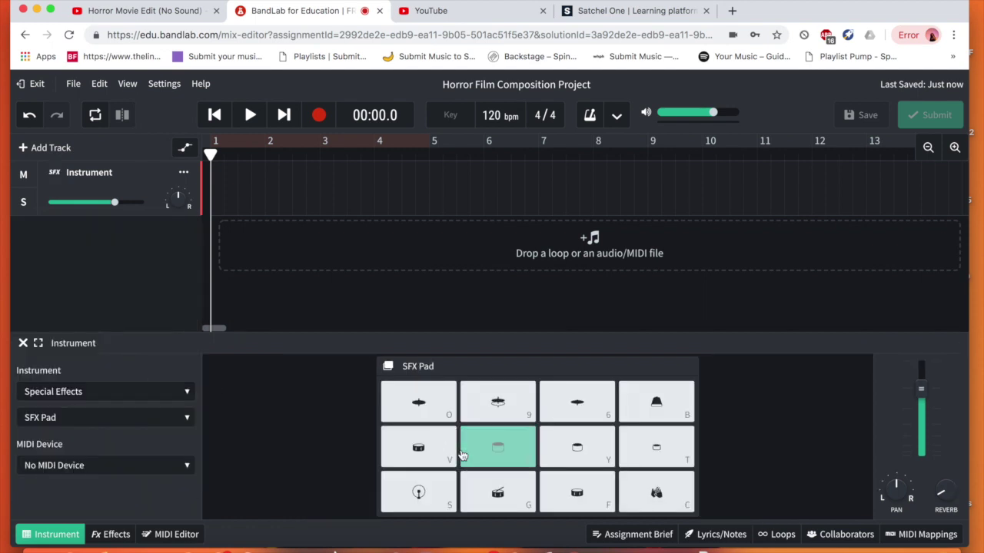
left_click(586, 457)
left_click(650, 447)
left_click(655, 414)
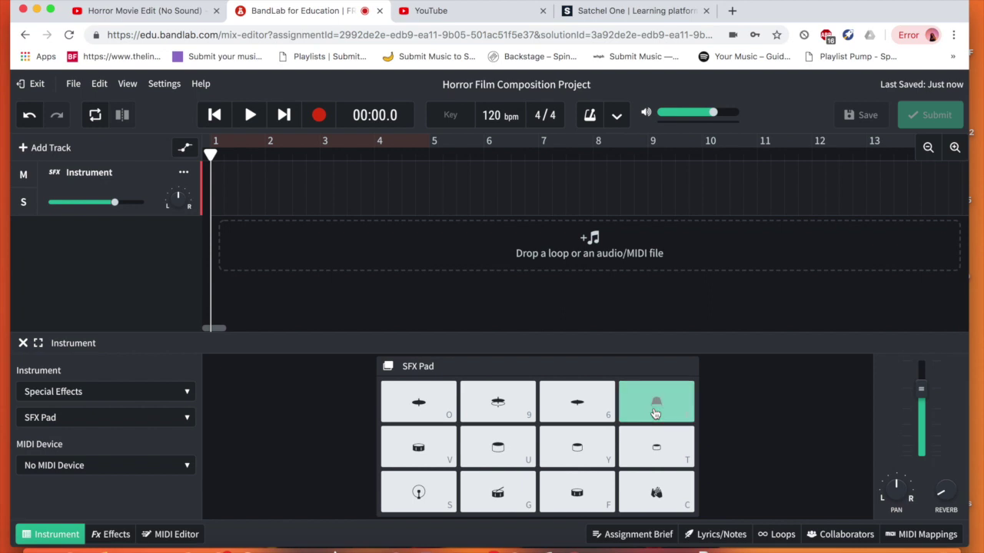
left_click(144, 392)
left_click(415, 438)
left_click(417, 496)
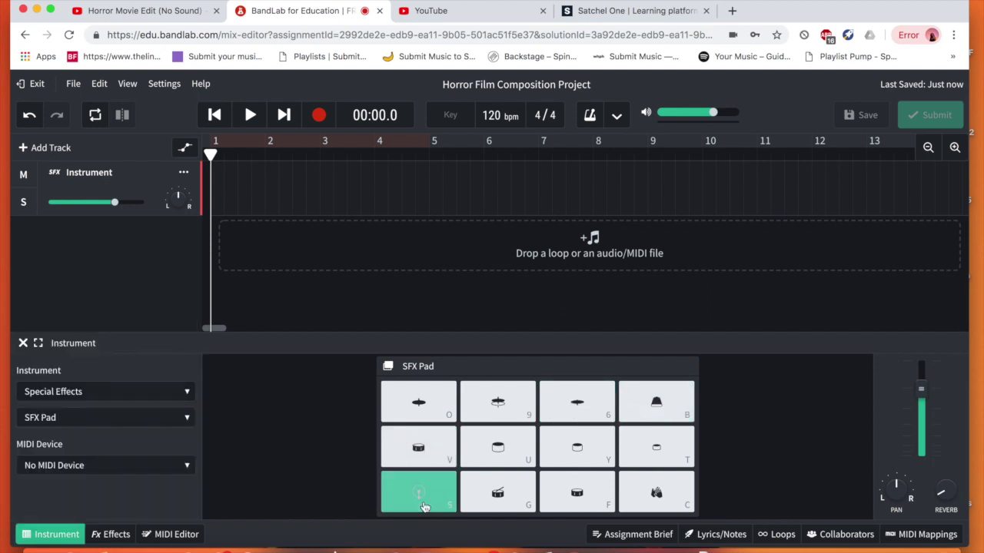
- Switch the track's instrument back to Strings, play test notes with String Orchestra and raise the octave to 5
left_click(138, 392)
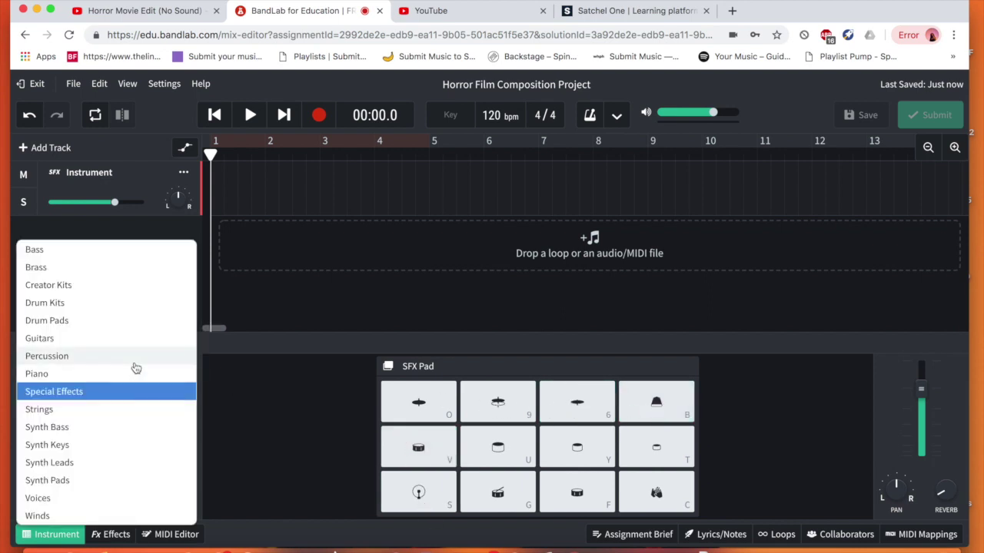
left_click(110, 409)
left_click(552, 498)
left_click(632, 499)
left_click(705, 502)
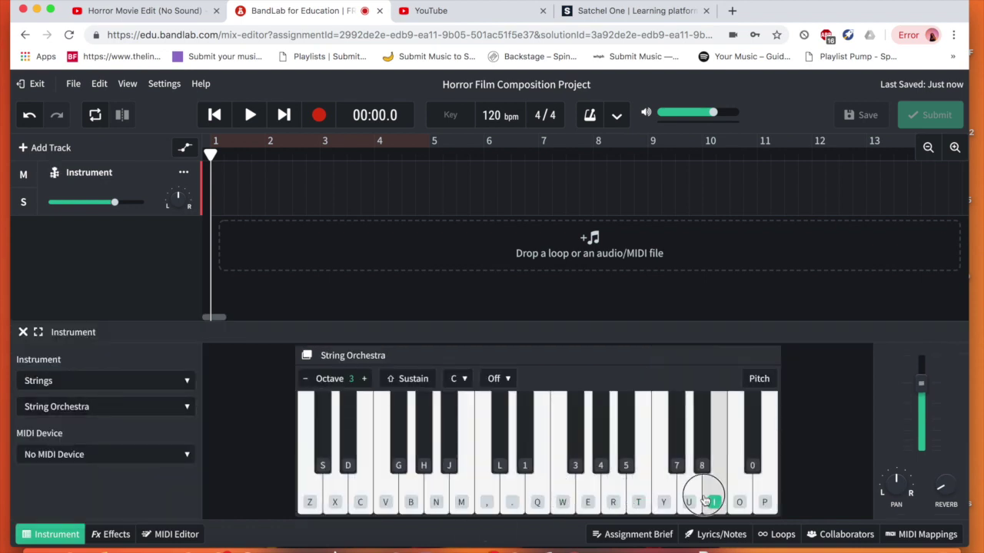
left_click(486, 490)
left_click(434, 495)
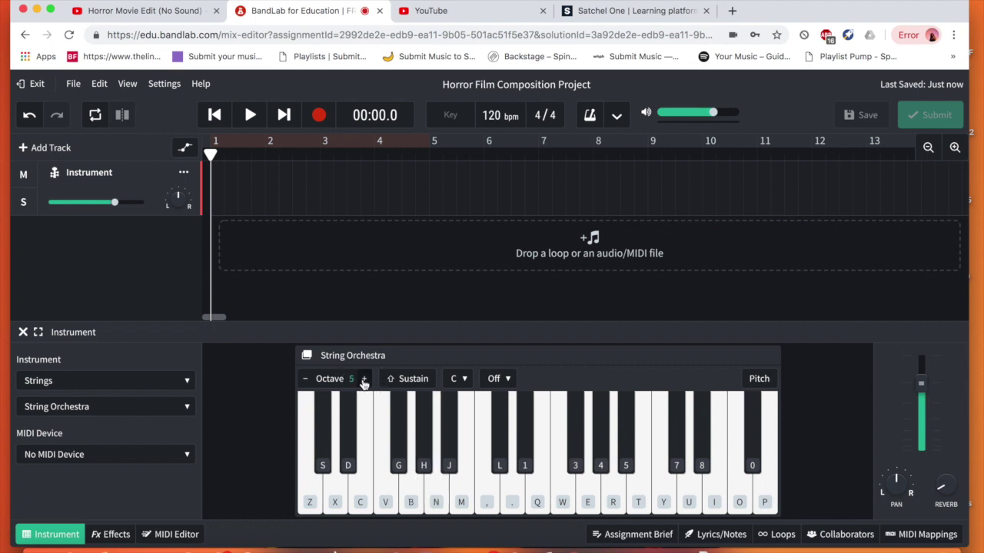
- Audition a short melody of alternating notes with String Orchestra at octave 5 and close the instrument view
left_click(559, 499)
left_click(518, 496)
left_click(619, 495)
left_click(600, 496)
left_click(573, 493)
left_click(615, 502)
left_click(569, 500)
left_click(612, 503)
key("Escape")
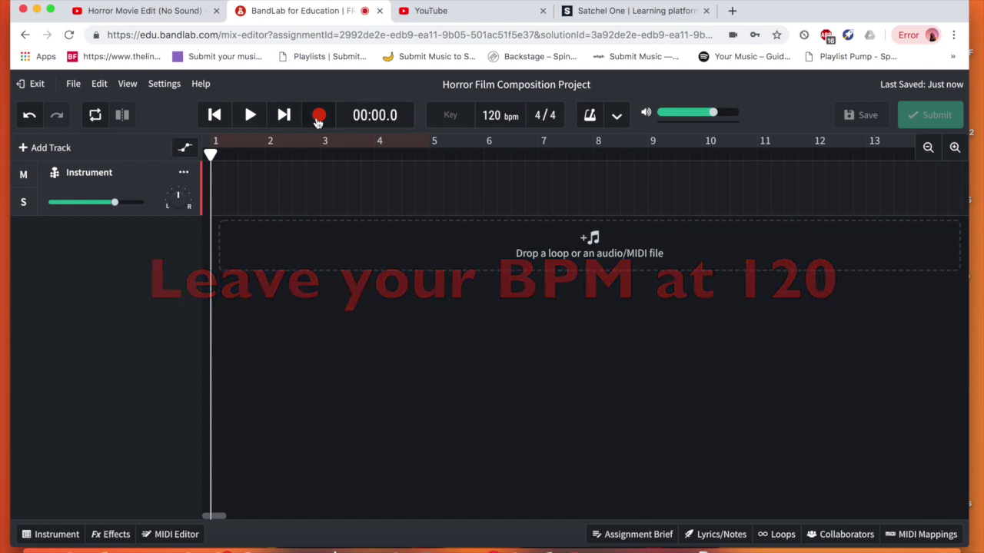
- Record a string part of about 39 seconds on the Instrument track with the metronome off
left_click(589, 117)
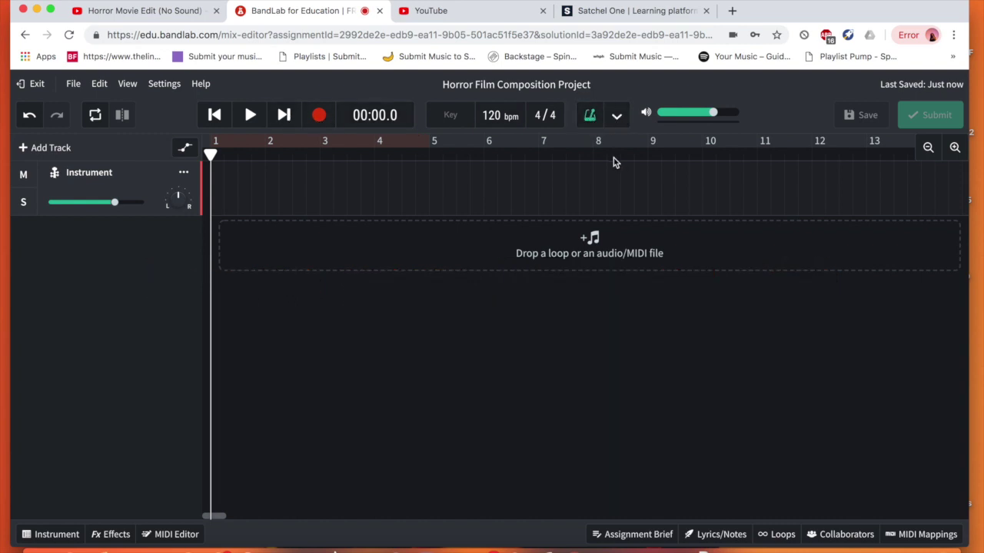
left_click(593, 119)
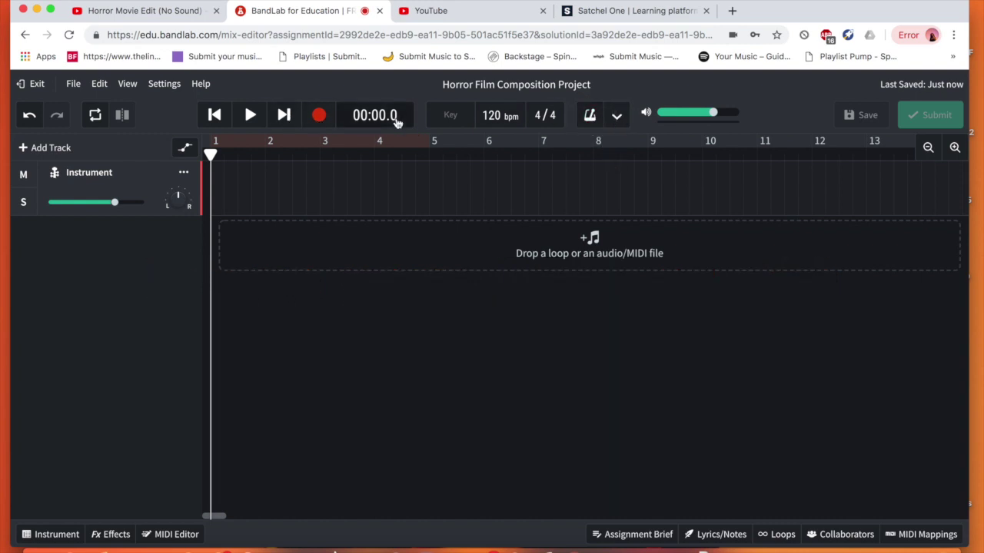
left_click(318, 116)
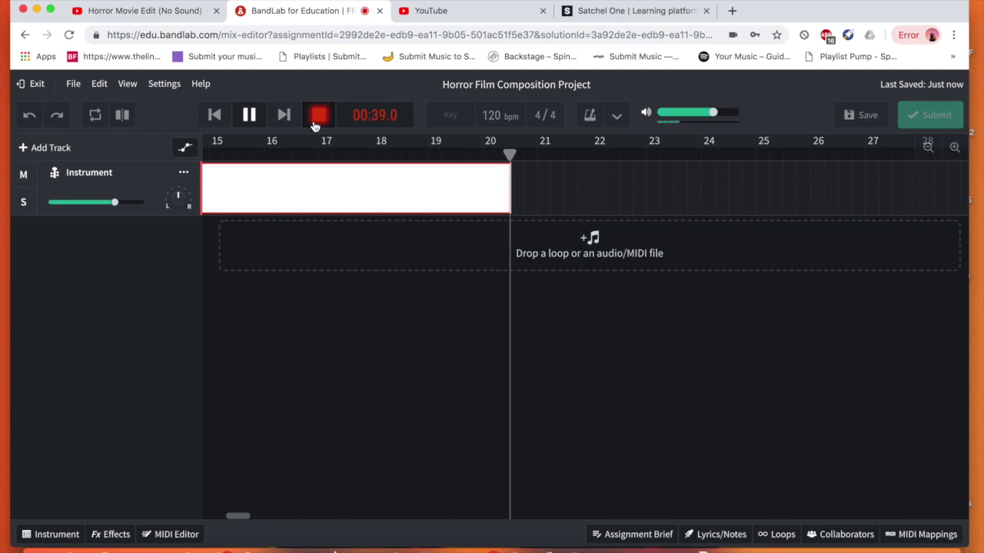
left_click(315, 122)
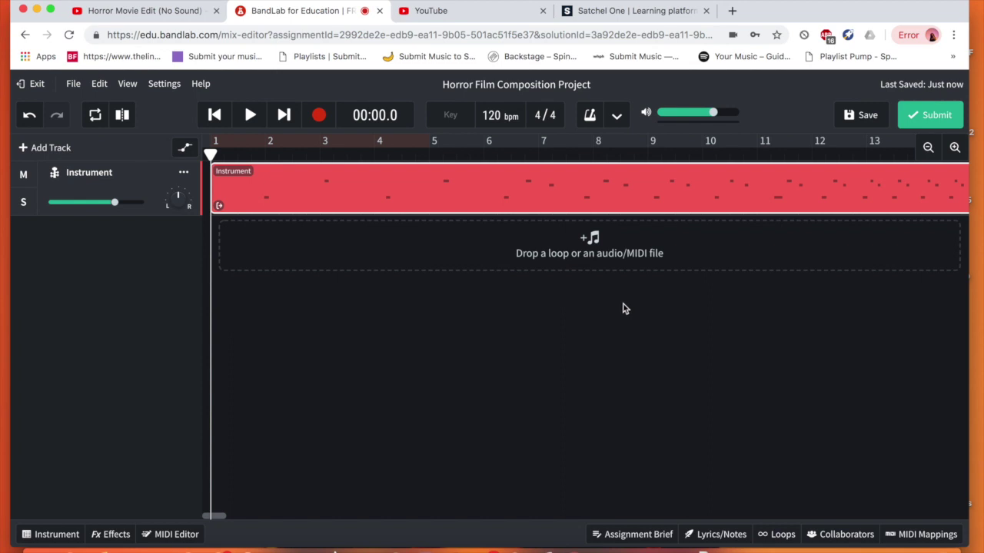
- Add a second virtual instrument track below the recorded string part
left_click(55, 153)
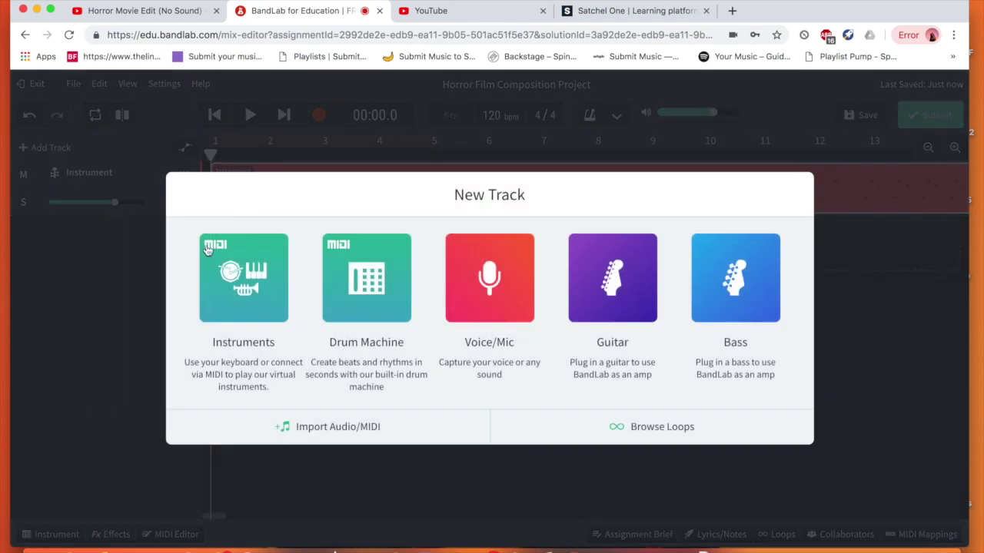
left_click(242, 275)
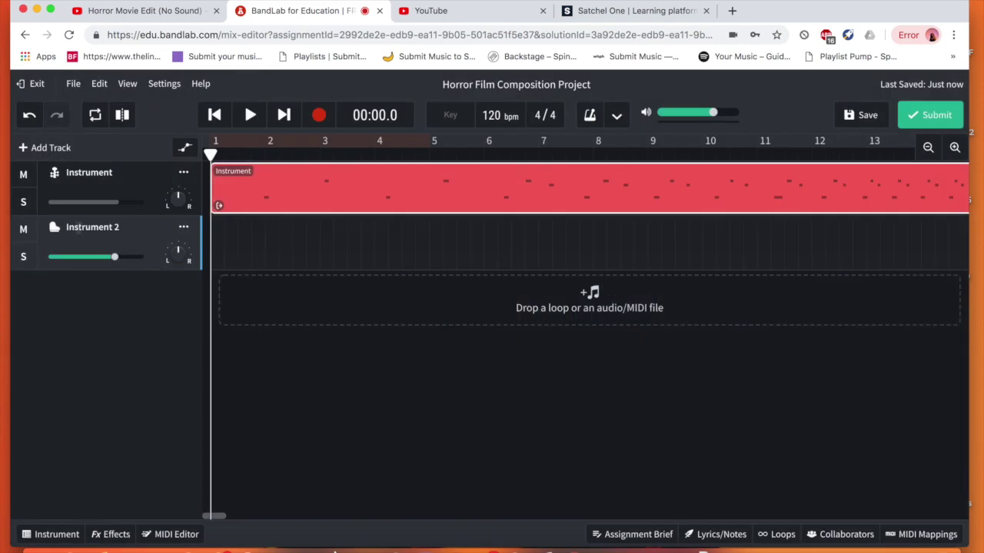
- Show the Instrument 2 track's virtual instrument and change its category from Piano to Strings
left_click(57, 534)
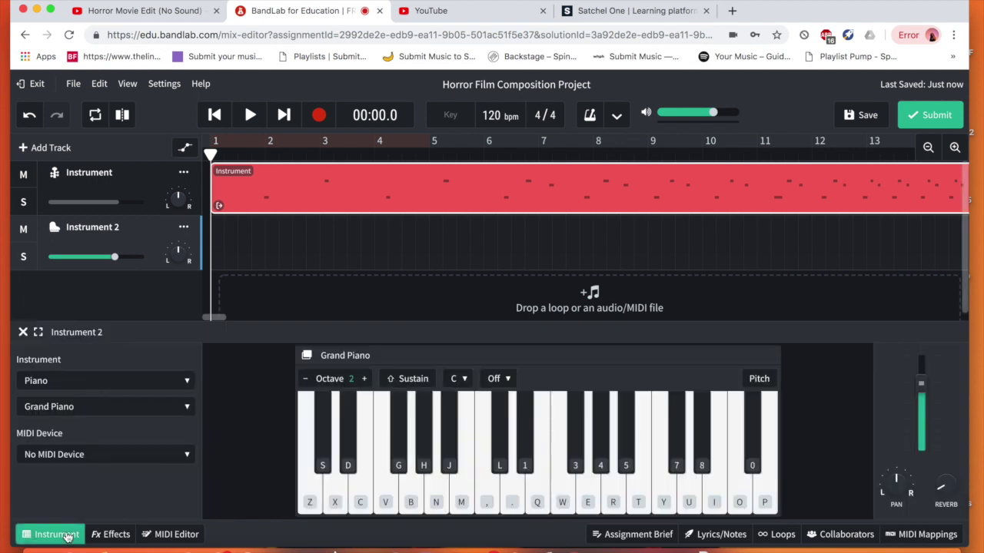
left_click(123, 381)
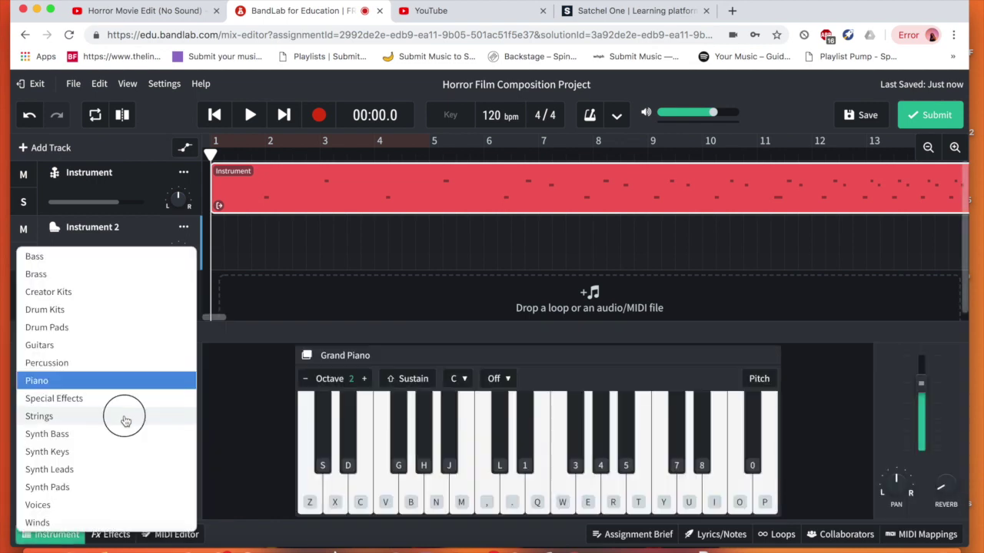
left_click(127, 416)
- Try the Sitar sound on the Instrument 2 track by playing a few test notes at octave 3
left_click(126, 408)
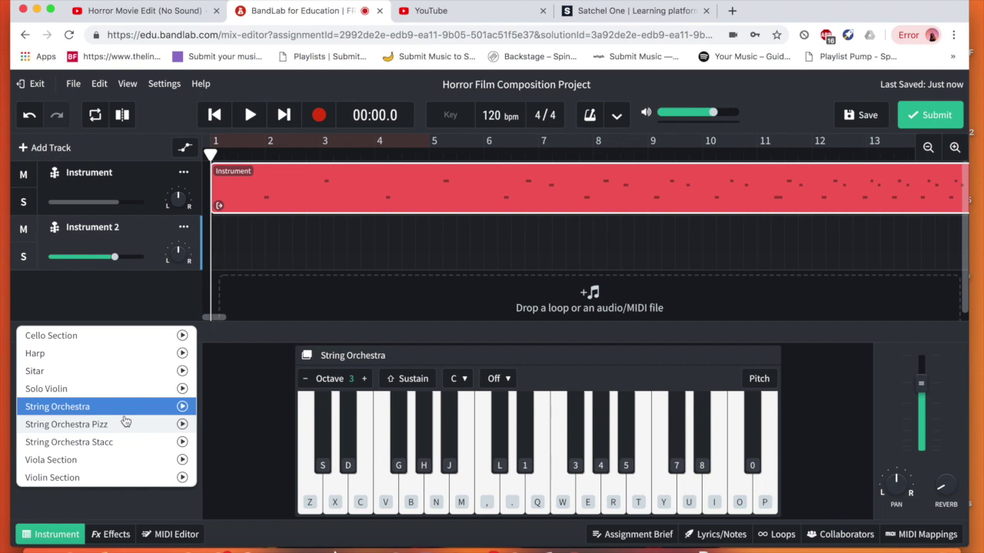
left_click(135, 371)
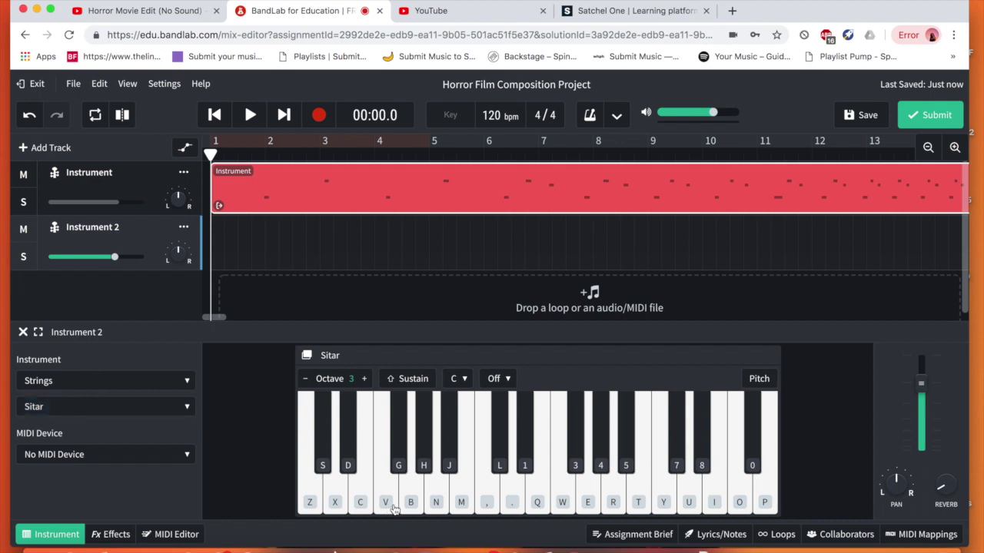
left_click(438, 490)
left_click(512, 488)
left_click(544, 484)
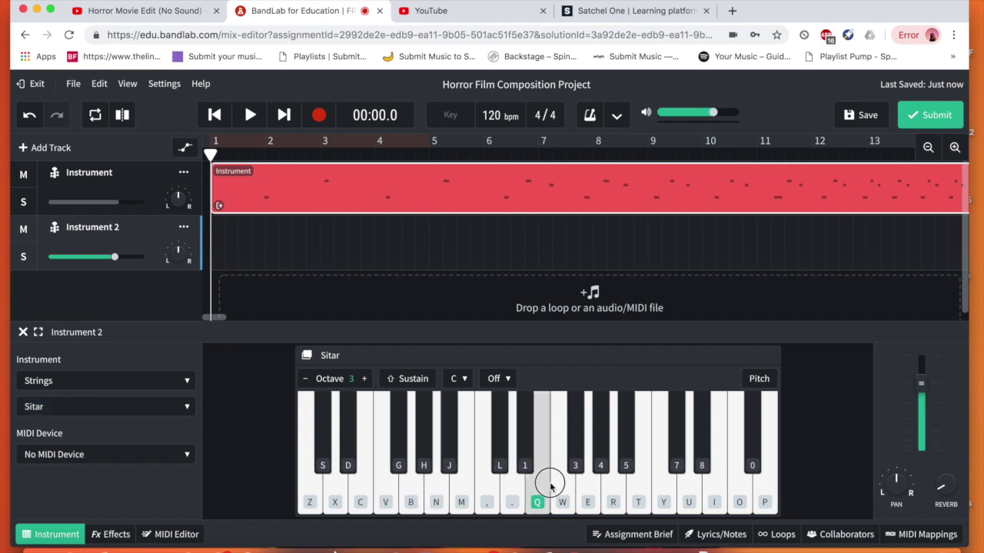
- Change the Instrument 2 track's sound to Cello Section and audition several notes at octave 3
left_click(142, 408)
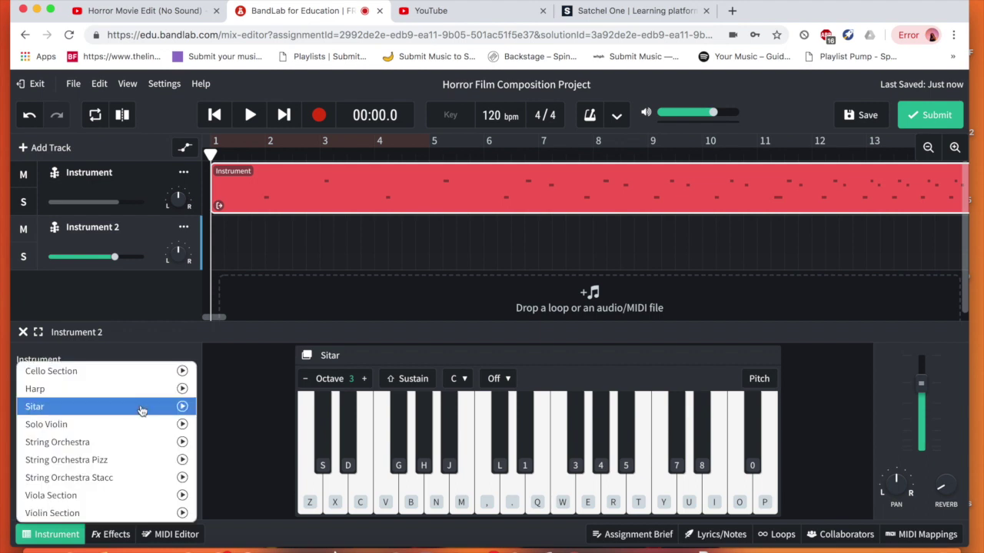
left_click(140, 372)
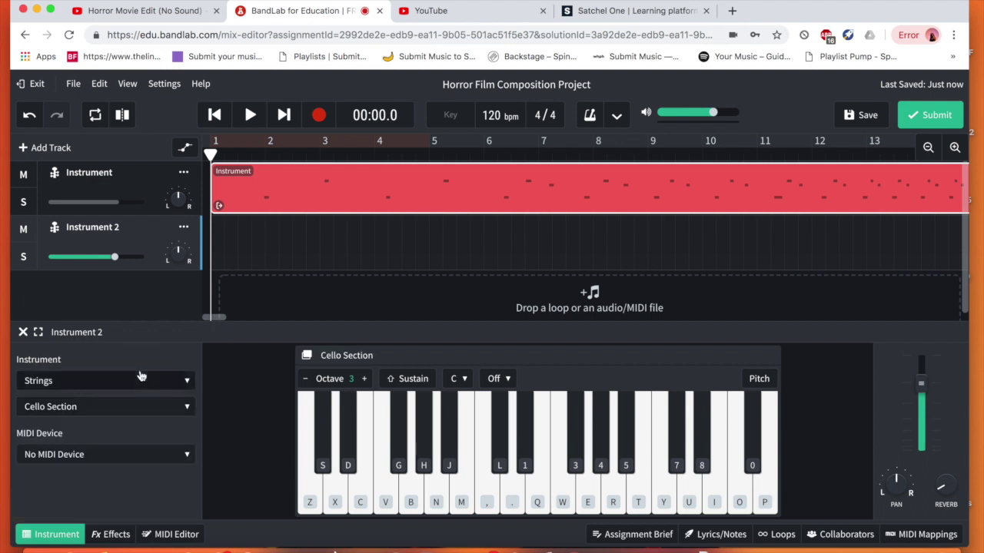
left_click(463, 490)
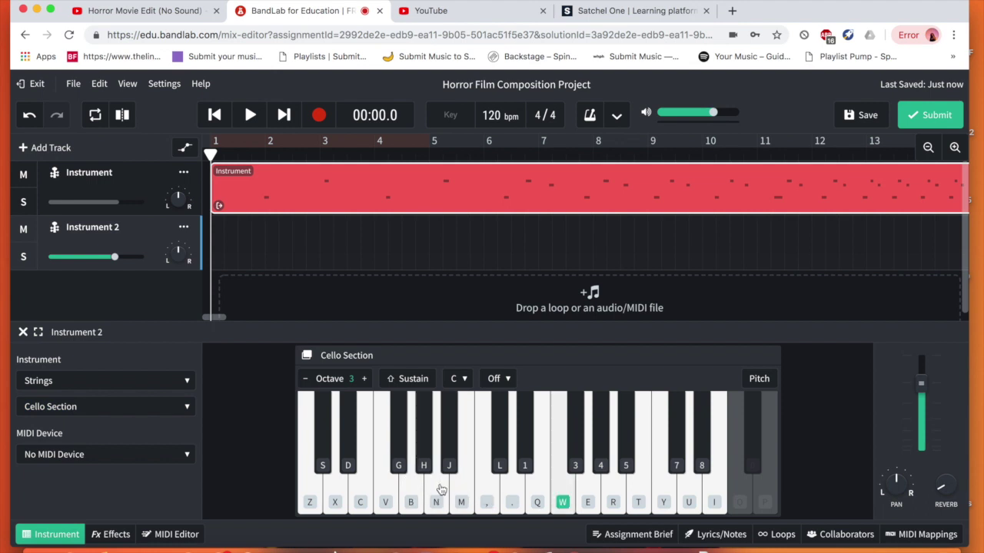
key("4")
key("4")
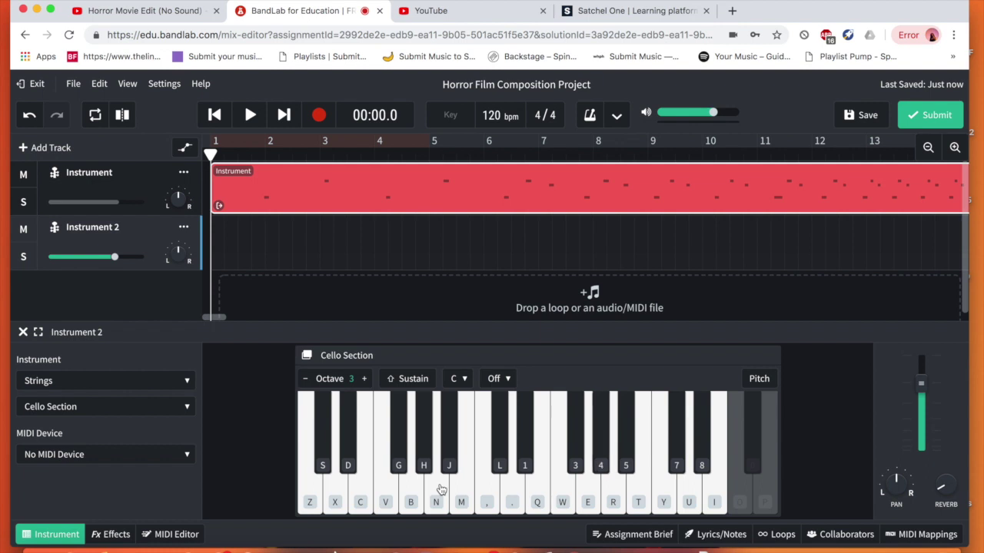
key("3")
- Play back about the first 16 seconds of the recorded string part and return the playhead to the start
left_click(249, 115)
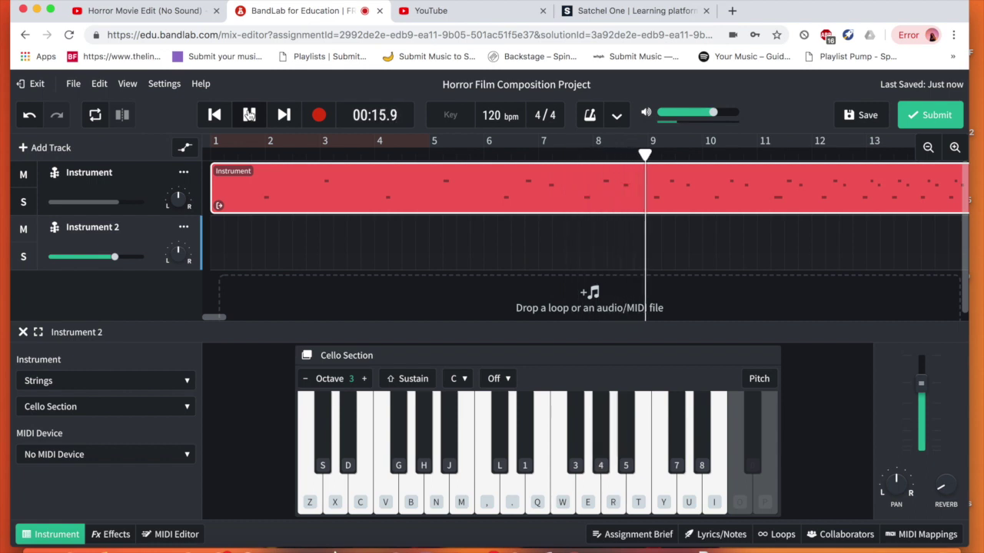
left_click(249, 115)
left_click(215, 115)
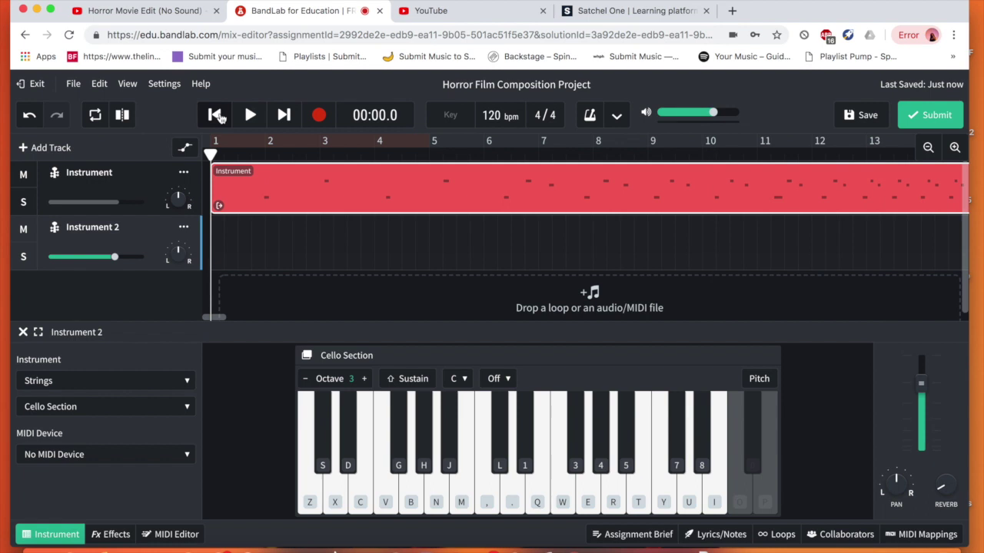
- Record a cello part of about 30 seconds on the Instrument 2 track from the start and close the instrument view
left_click(320, 114)
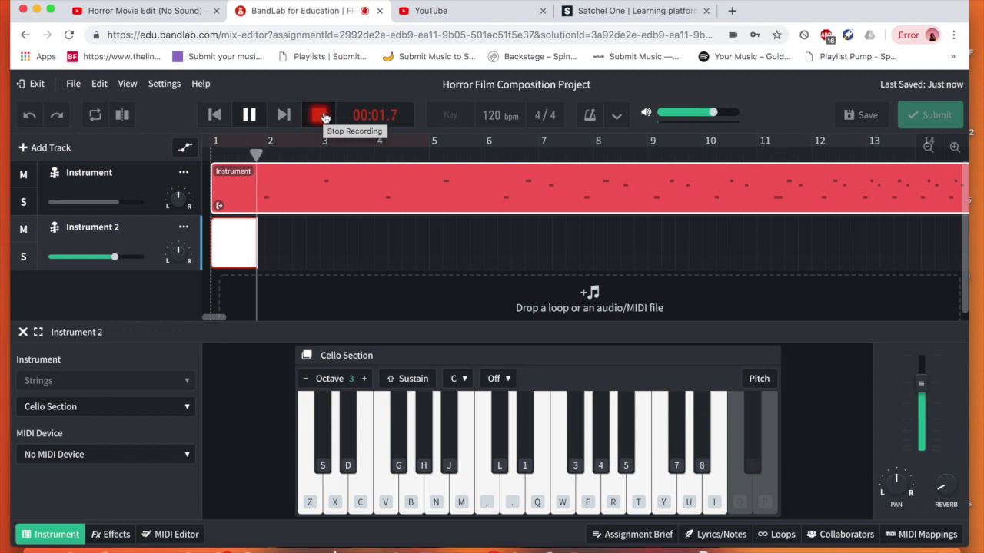
key("v")
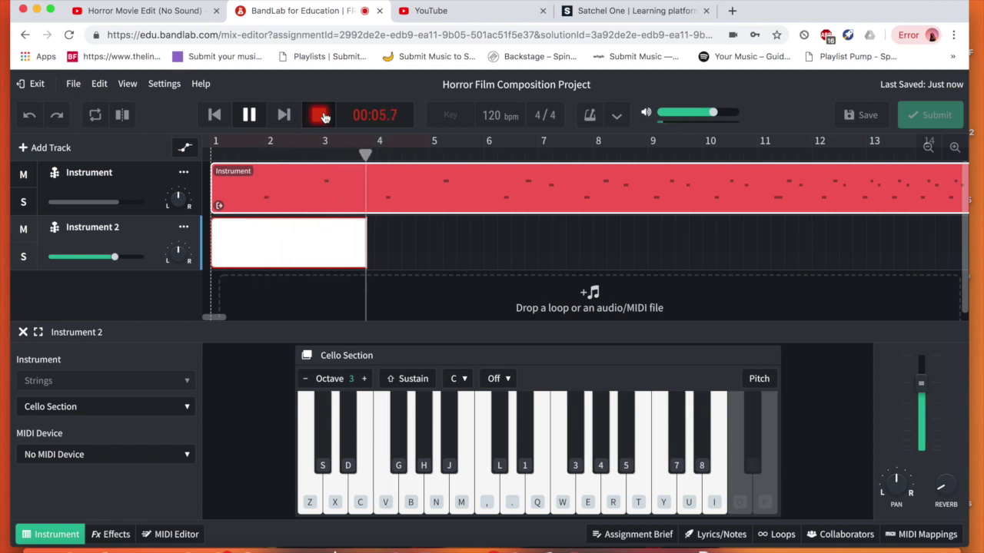
key("v")
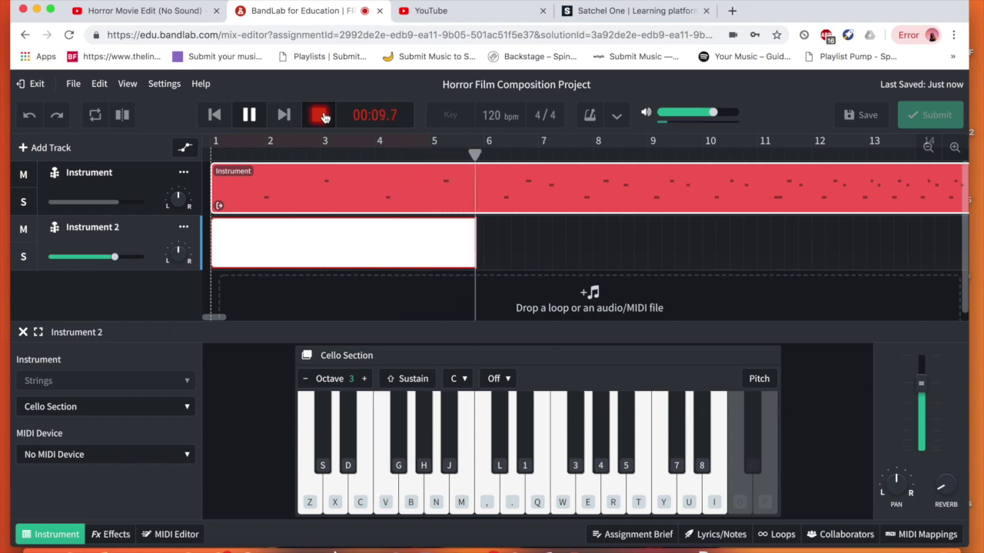
key("v")
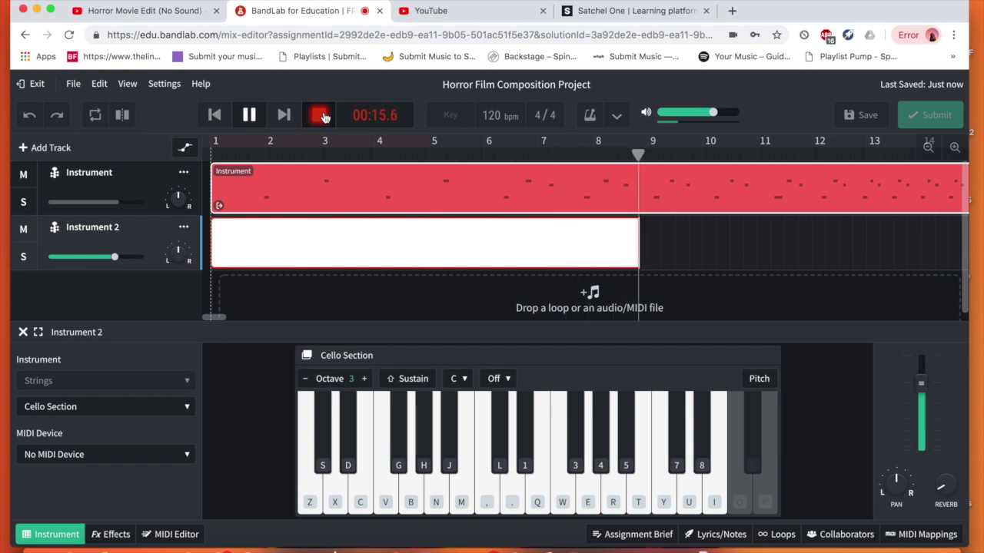
key("v")
key("w")
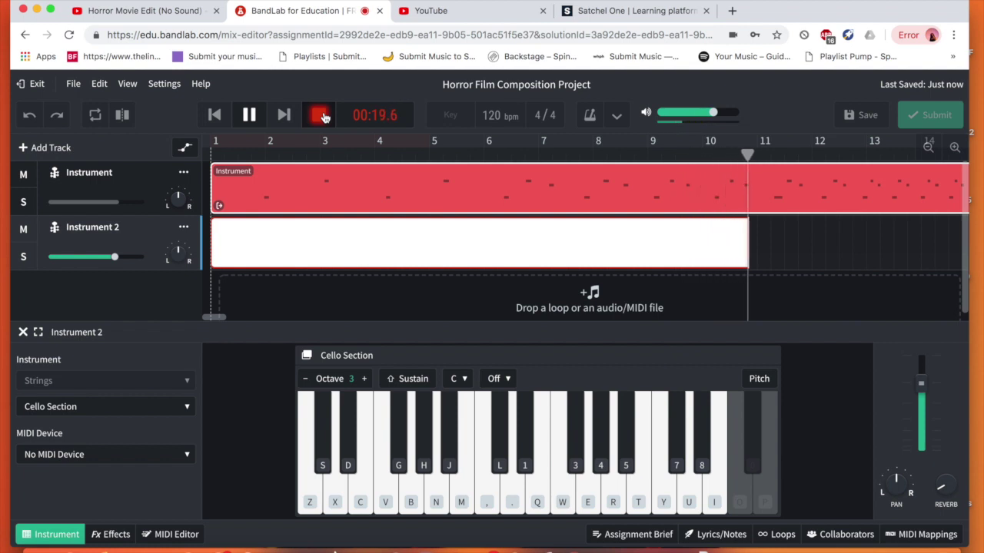
key("v")
key("w")
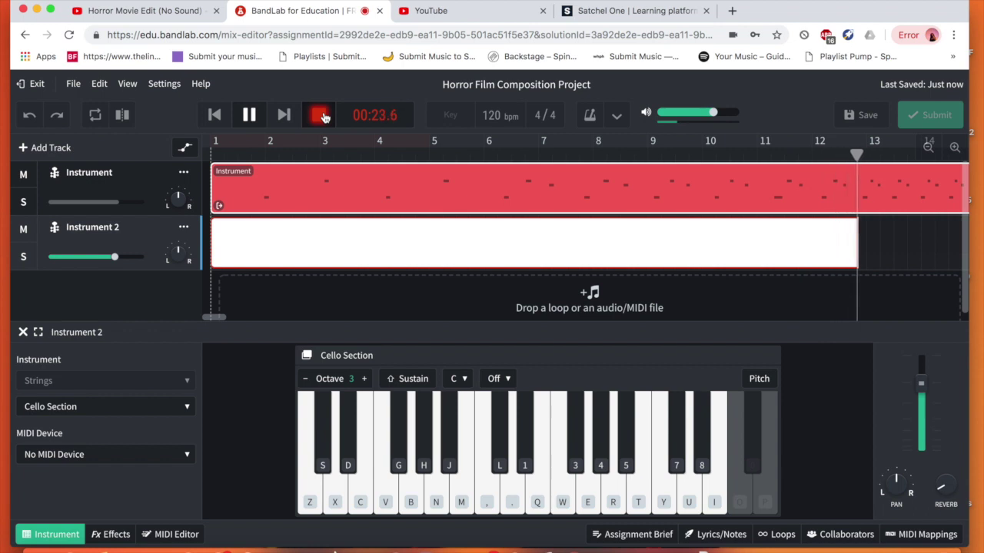
key("v")
key("w")
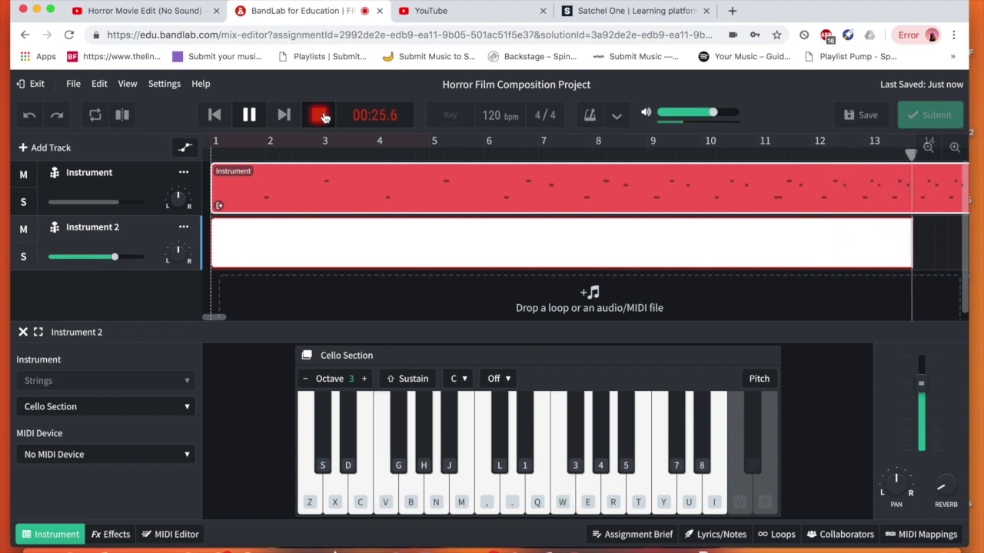
key("v")
key("w")
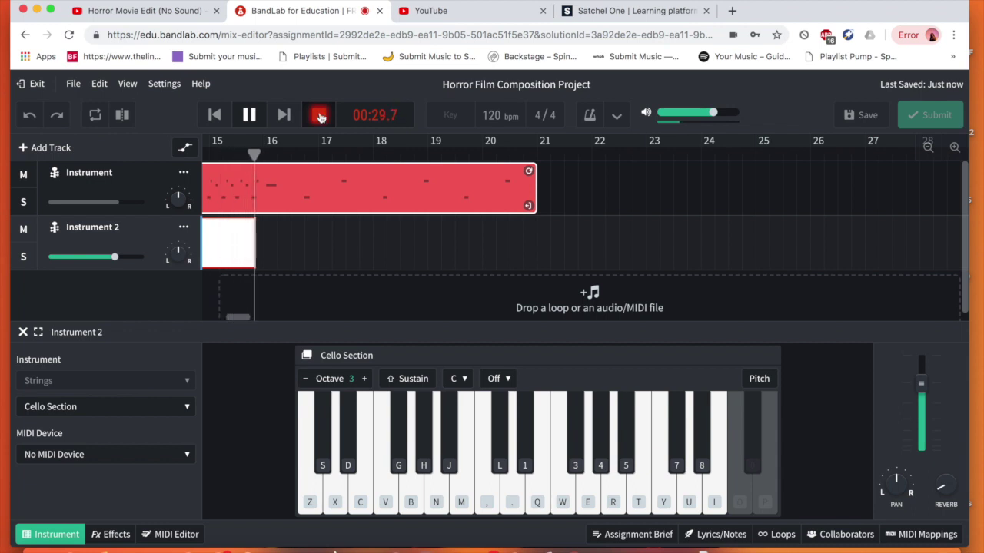
left_click(320, 117)
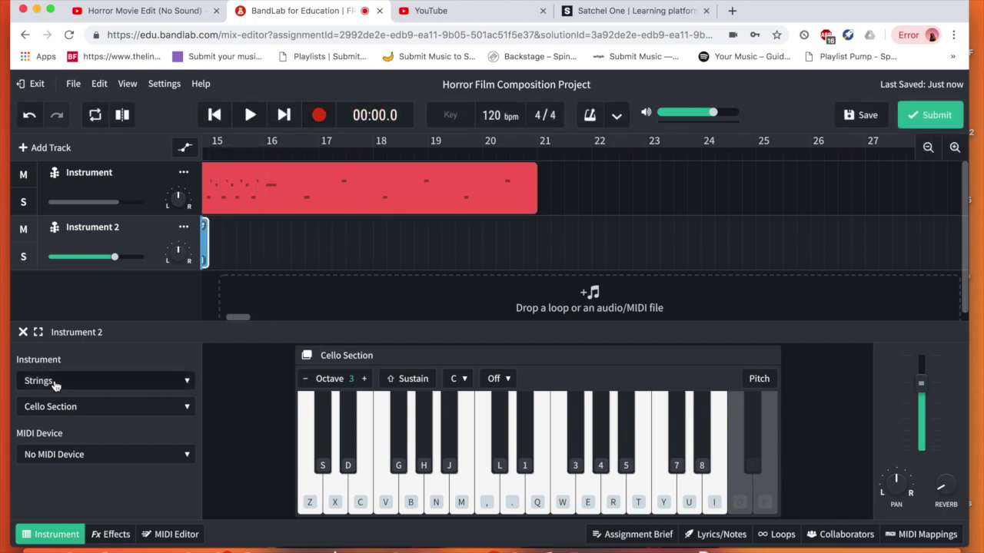
left_click(22, 332)
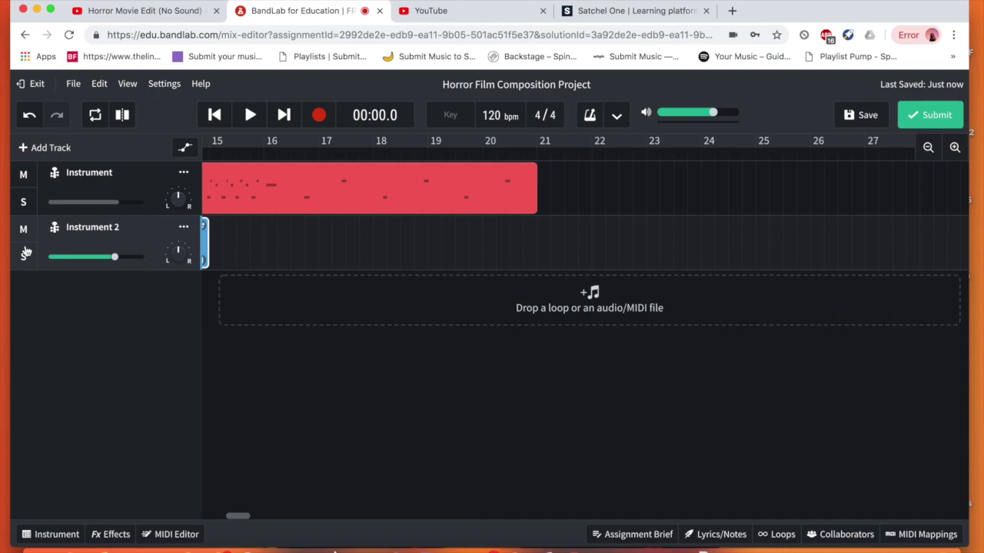
- Browse all available loops for a new track and filter them by the Fx instrument type
left_click(62, 148)
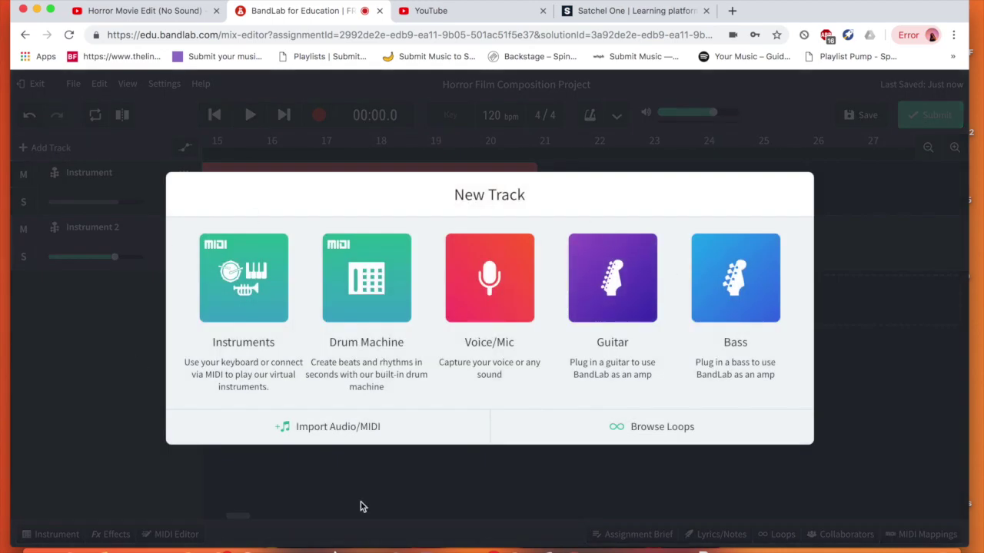
left_click(652, 428)
left_click(891, 150)
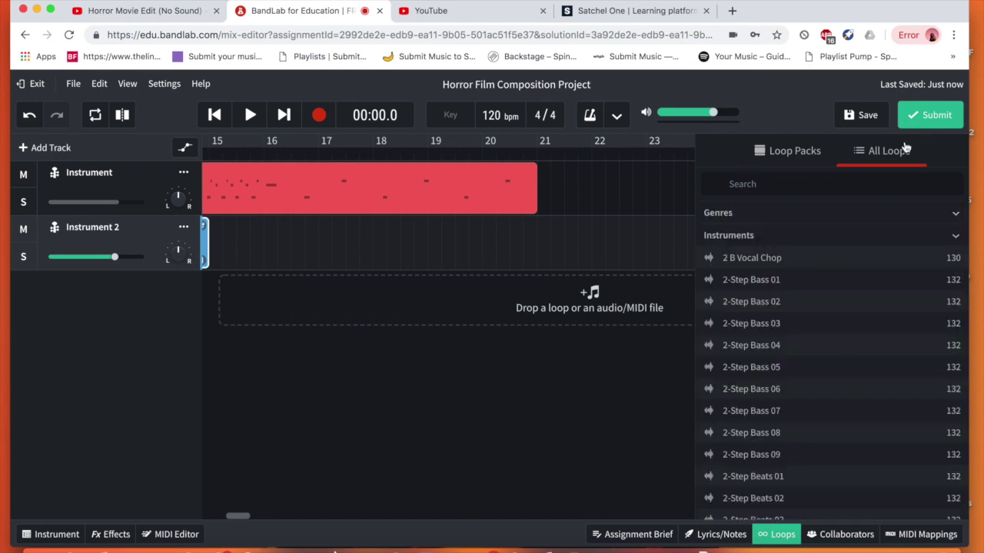
left_click(777, 235)
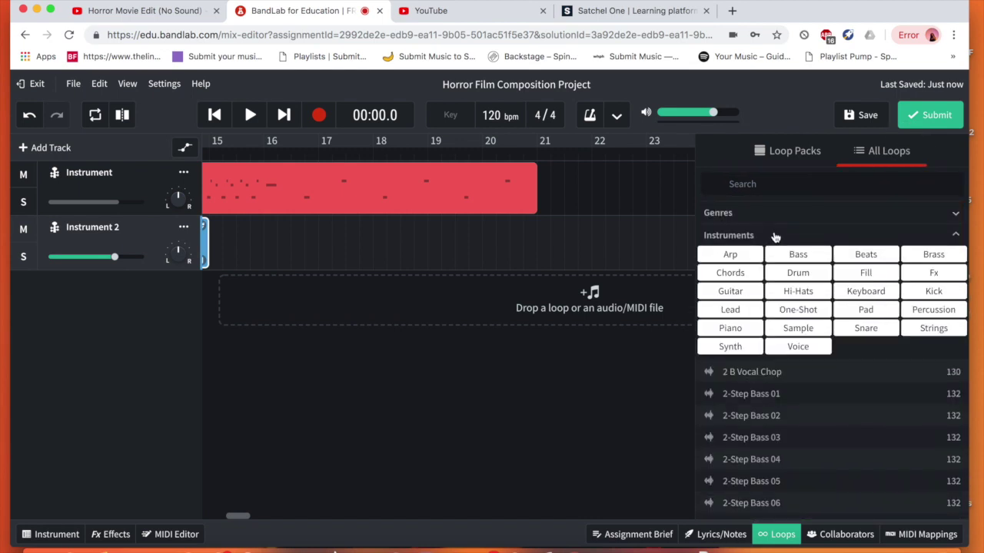
left_click(933, 272)
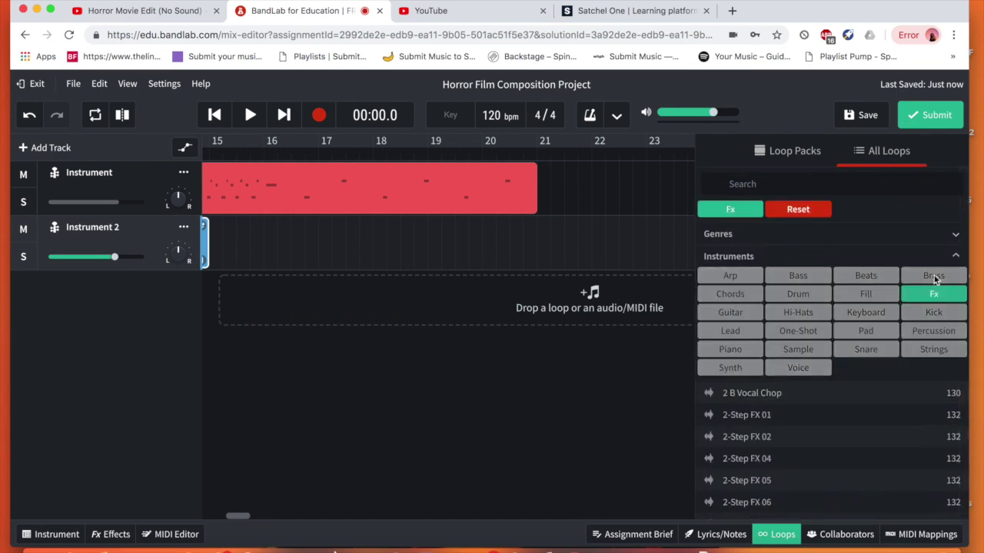
- Audition the 2-Step FX 04 and 2-Step FX 01 loops, and add 2-Step FX 02 on a new track near bar 22
scroll(786, 362, "down", 2)
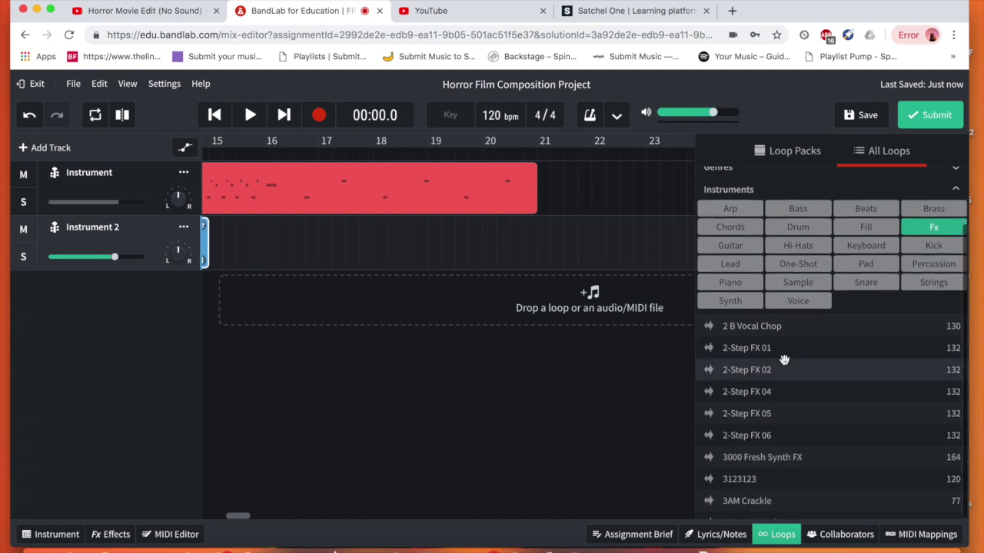
left_click(753, 392)
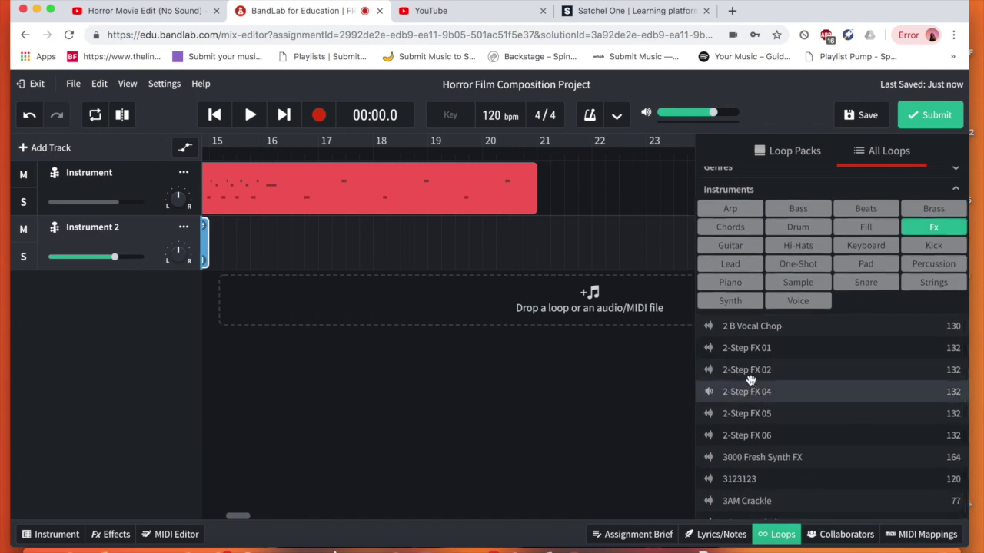
left_click(747, 349)
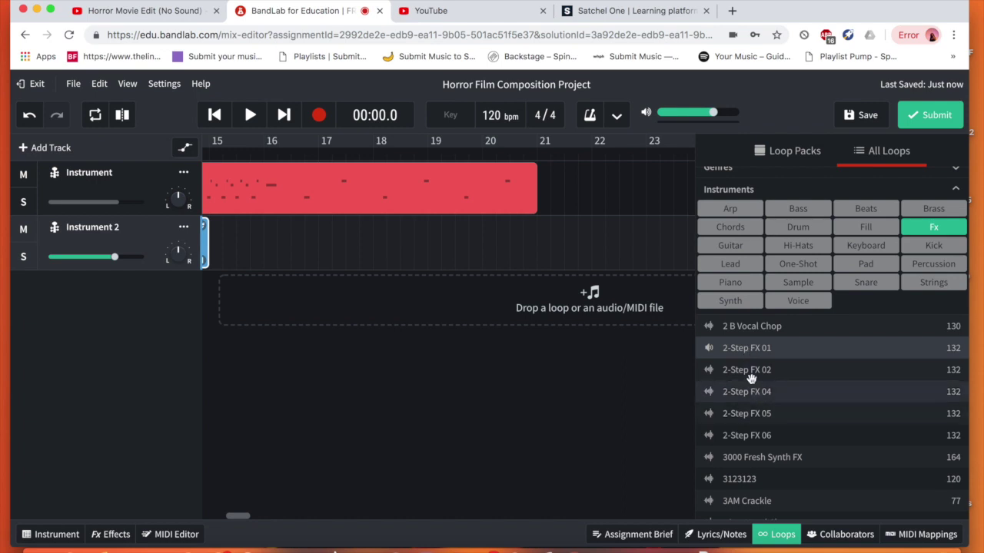
left_click_drag(749, 358, 589, 298)
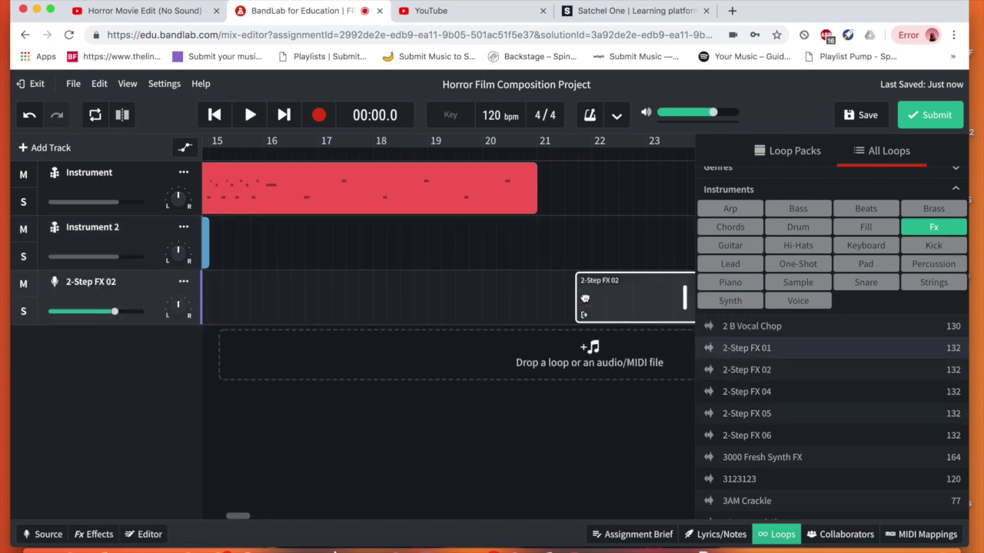
- Audition the 2-Step FX 06 loop, add it on a new track and place its clip at the start of the timeline
left_click(743, 436)
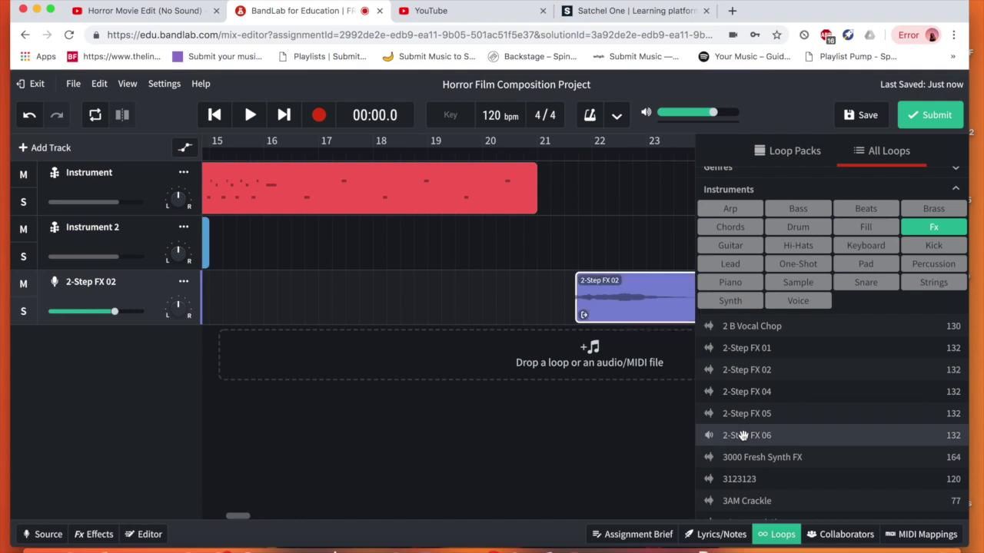
left_click_drag(743, 436, 558, 347)
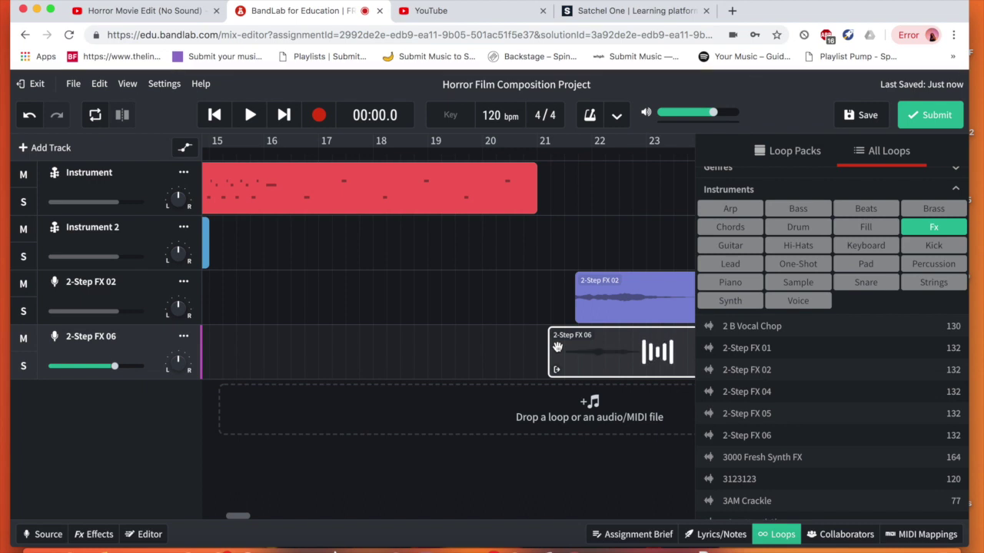
scroll(557, 347, "left", 2)
left_click_drag(627, 355, 194, 346)
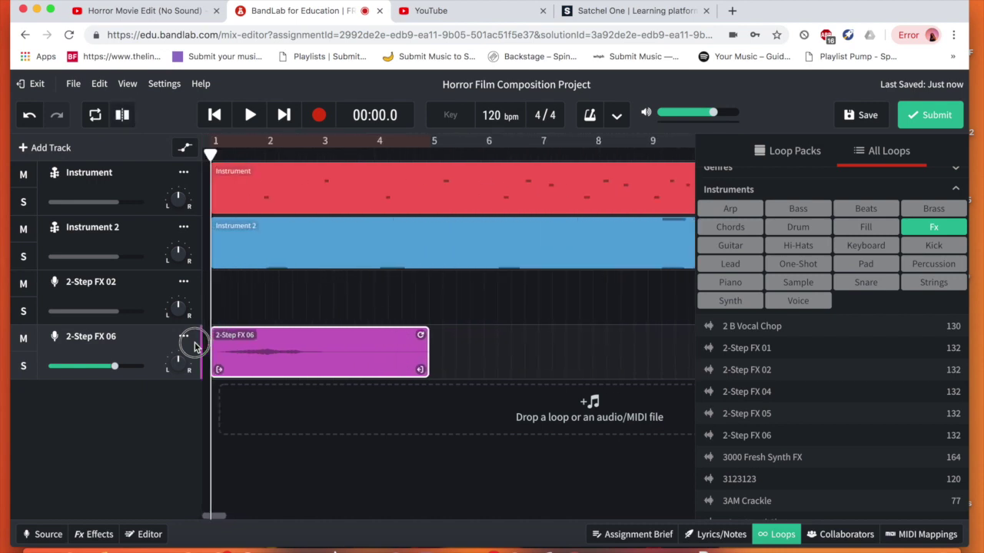
- Play the mix from the start for a few seconds and move the 2-Step FX 06 clip to bar 5
left_click(250, 115)
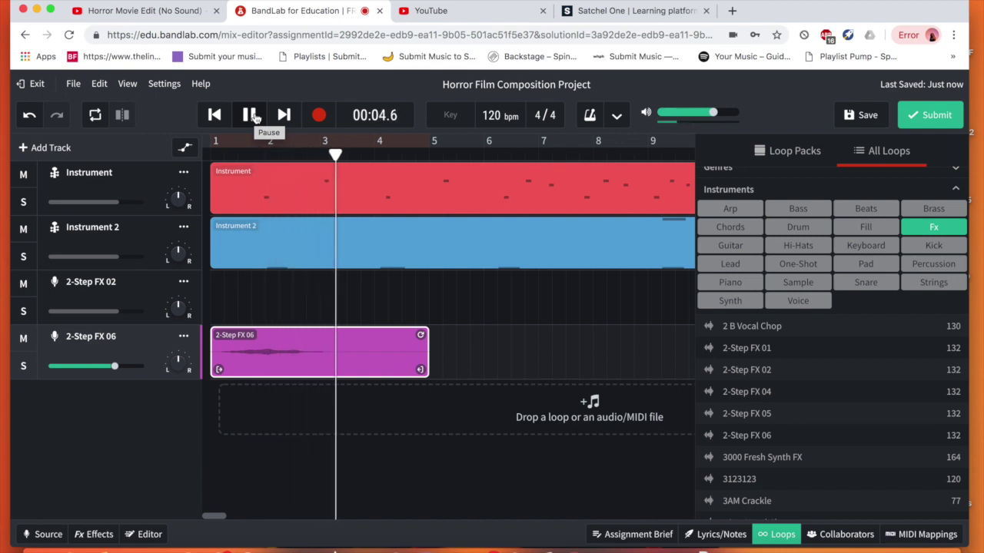
key("space")
left_click_drag(402, 345, 506, 345)
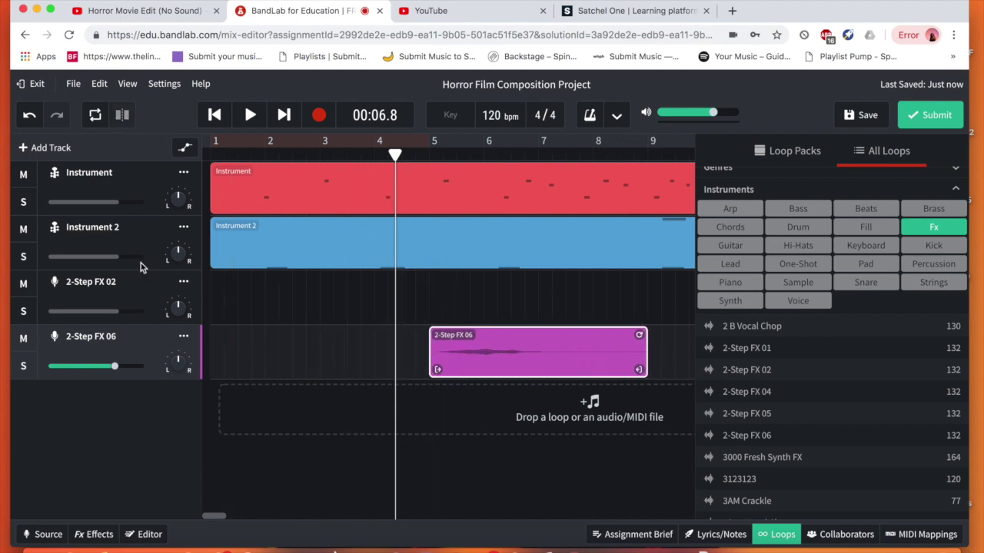
- Lower the Instrument 2 track's volume to about a quarter of its range and return the playhead to the start
left_click(108, 258)
left_click_drag(91, 260, 67, 260)
left_click_drag(216, 158, 213, 154)
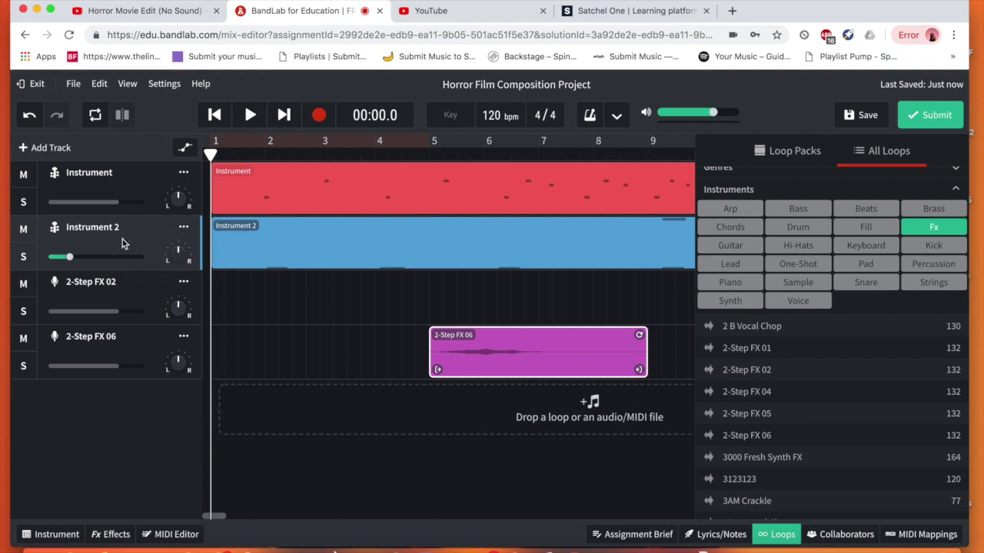
- Add a D-Delay effect and a Buzz Face distortion effect to the Instrument 2 track
left_click(113, 535)
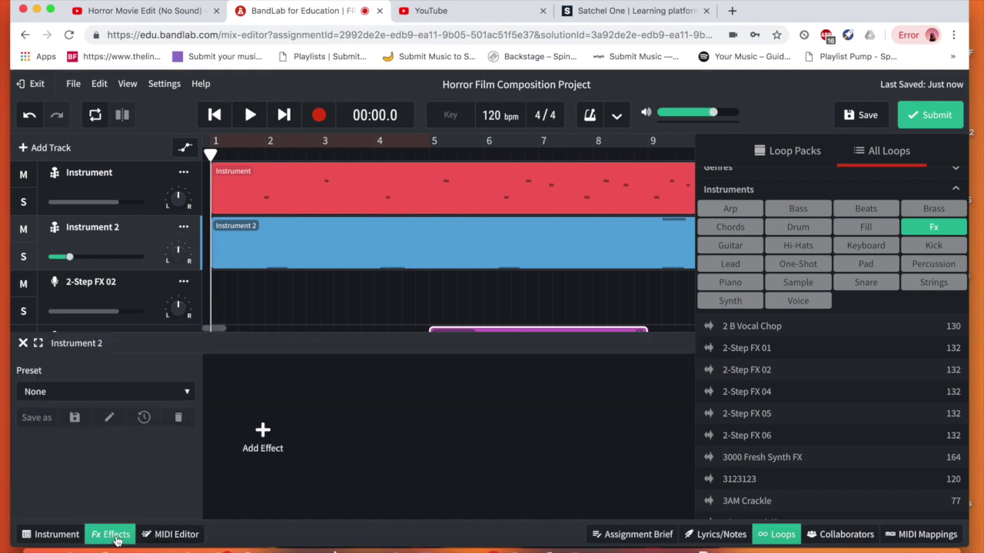
left_click(263, 428)
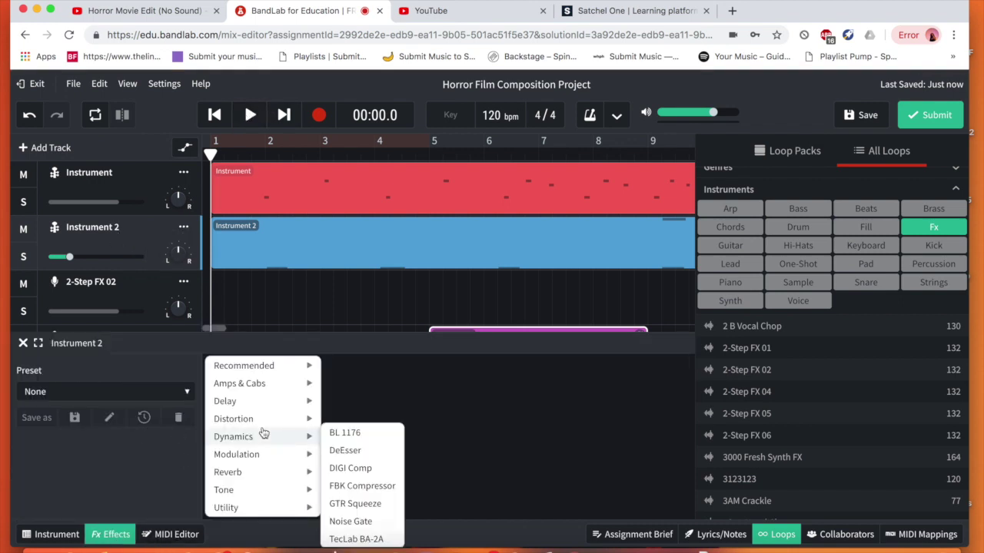
mouse_move(269, 406)
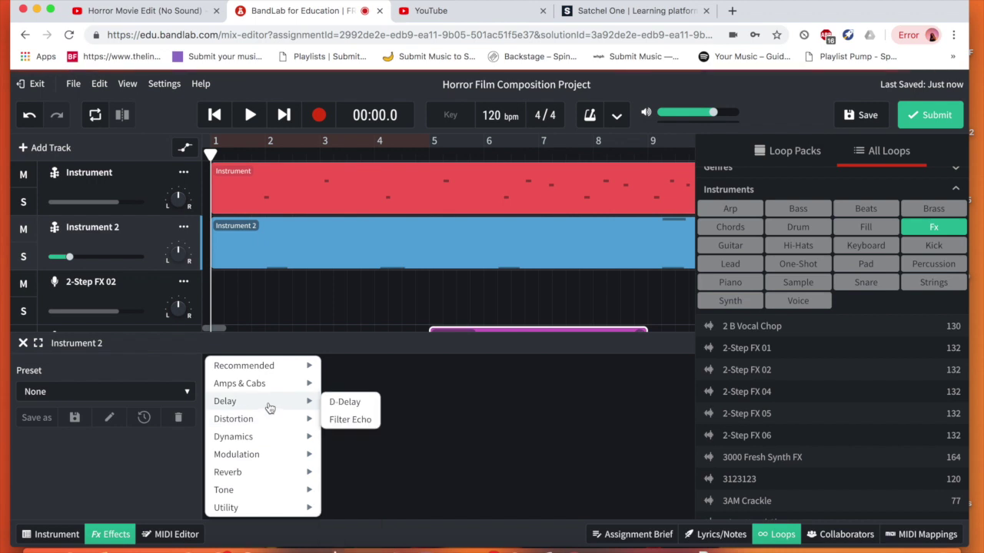
left_click(368, 405)
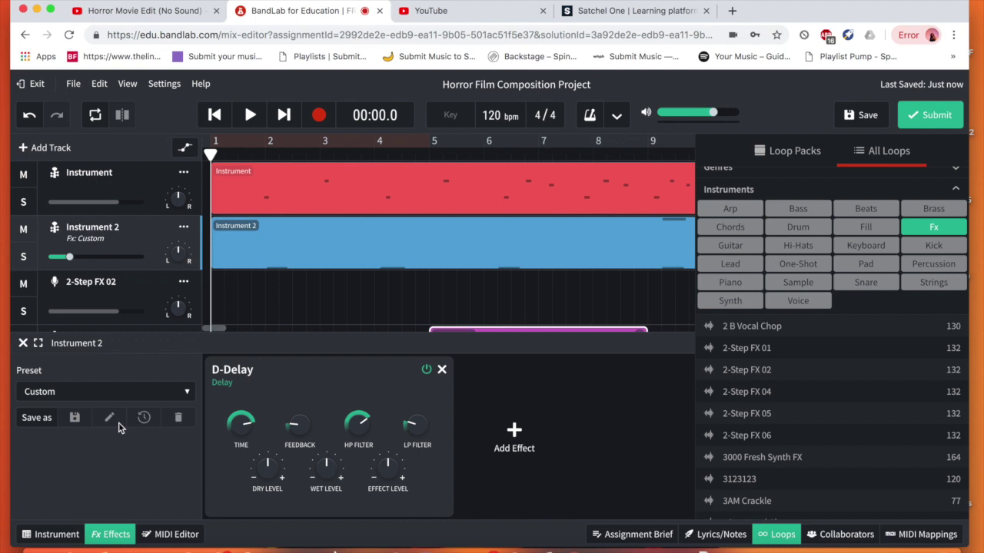
left_click(519, 429)
mouse_move(522, 429)
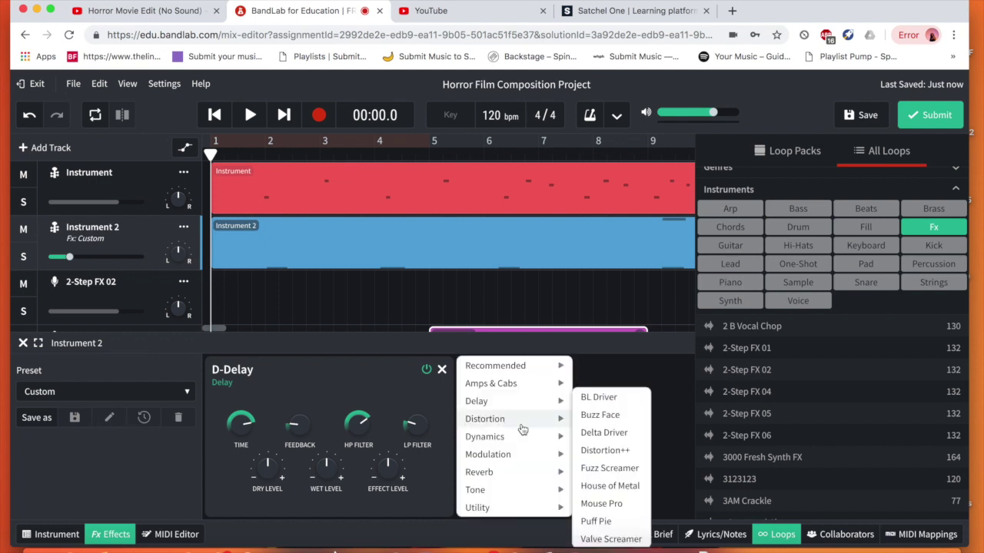
left_click(598, 416)
- Play the mix from the start and raise the Instrument 2 track's volume to about -3.1 dB
left_click(250, 115)
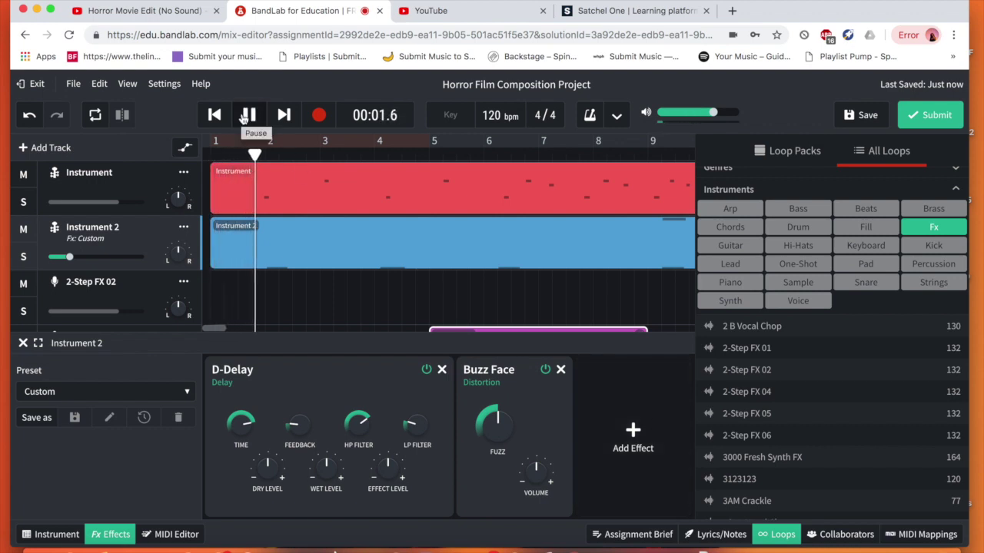
left_click_drag(69, 257, 106, 259)
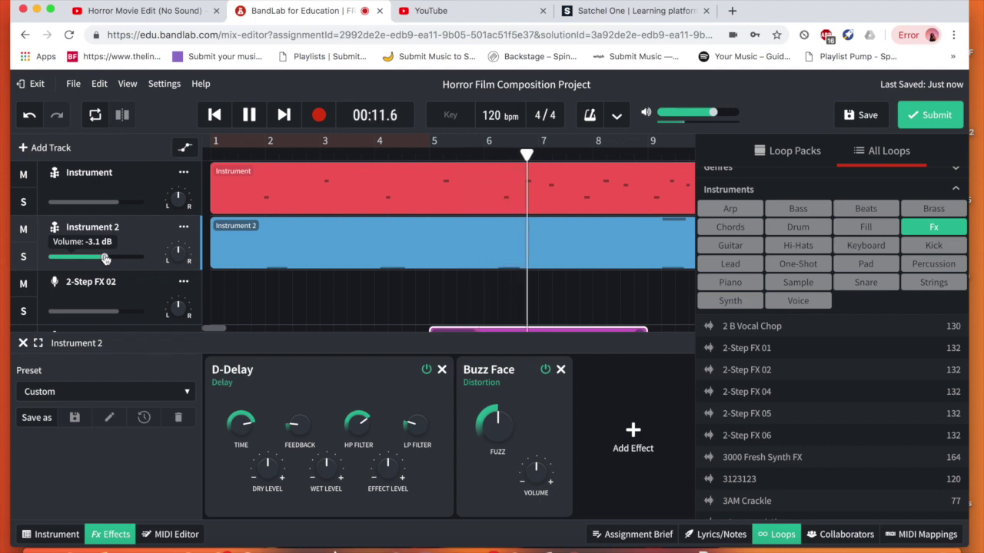
scroll(214, 296, "right", 3)
scroll(213, 296, "right", 2)
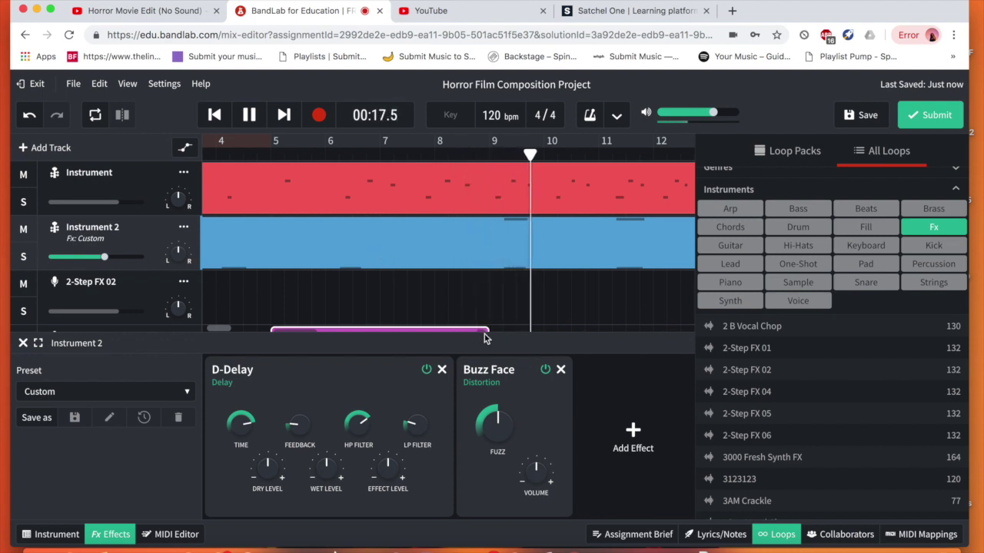
- Turn up the Buzz Face fuzz and the D-Delay effect level on Instrument 2, close the effects and stop playback
left_click_drag(497, 415, 470, 363)
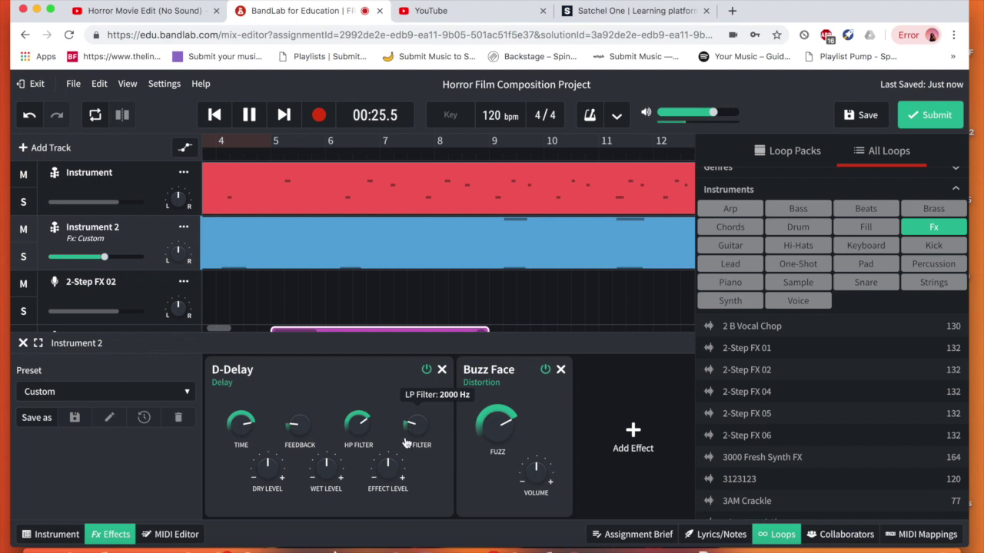
left_click_drag(379, 434, 373, 423)
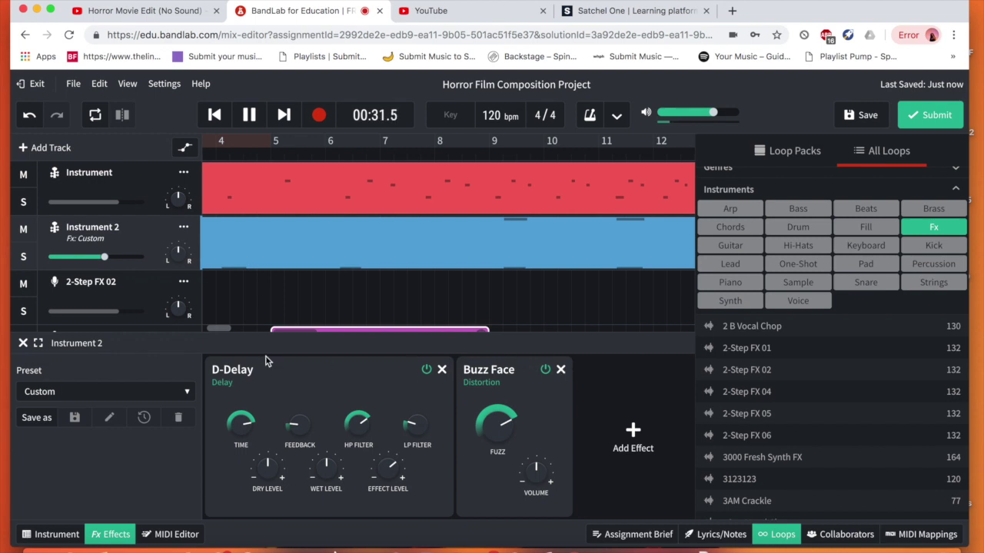
left_click(21, 344)
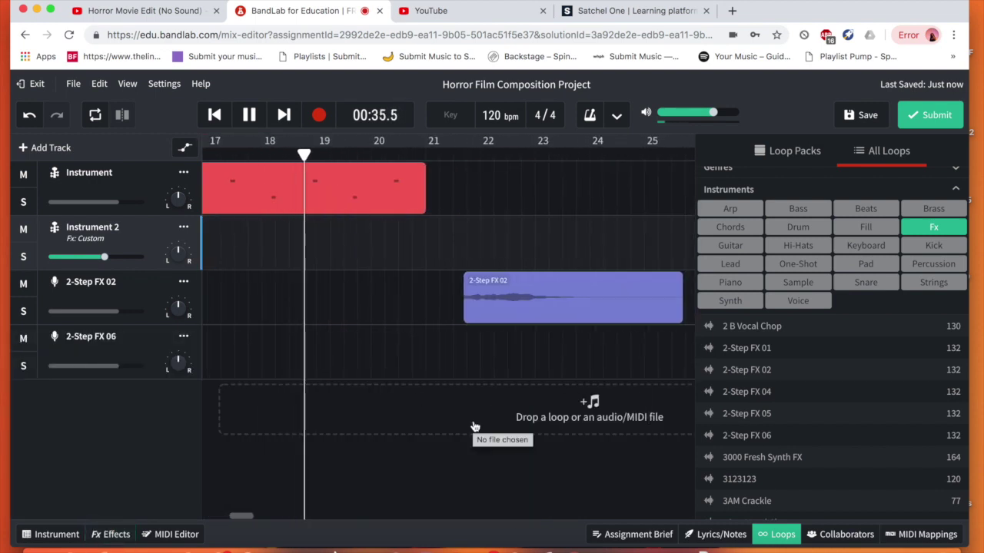
key("space")
- Move the 2-Step FX 02 clip earlier so it starts shortly after bar 13, and close the loop library
scroll(578, 368, "left", 10)
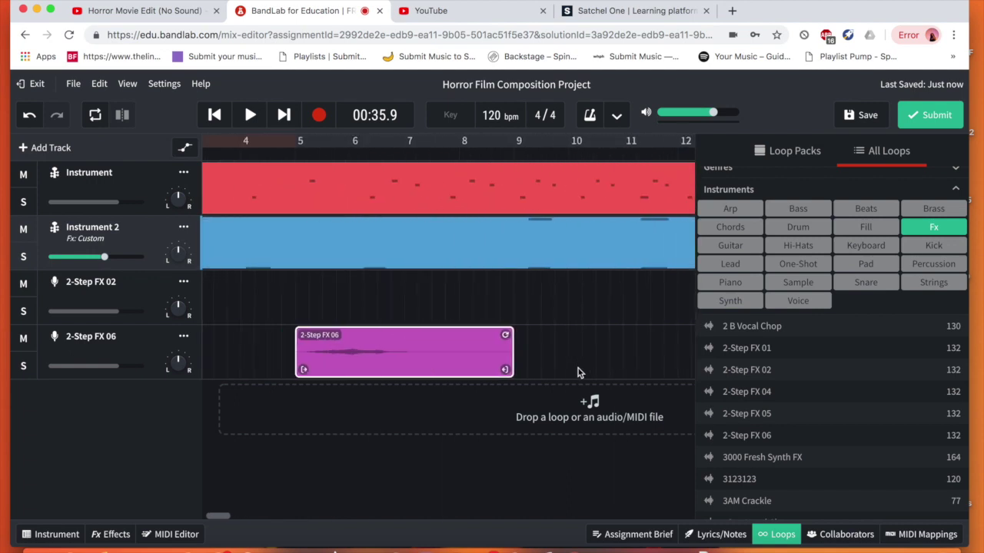
scroll(578, 368, "right", 6)
scroll(578, 369, "right", 6)
left_click_drag(479, 302, 192, 312)
left_click_drag(628, 282, 602, 283)
scroll(246, 191, "left", 5)
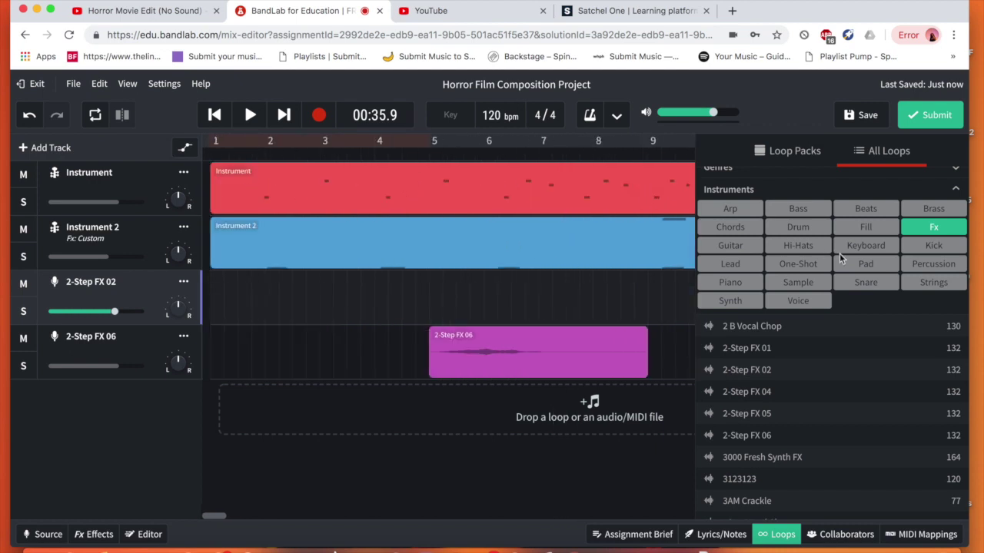
left_click(775, 538)
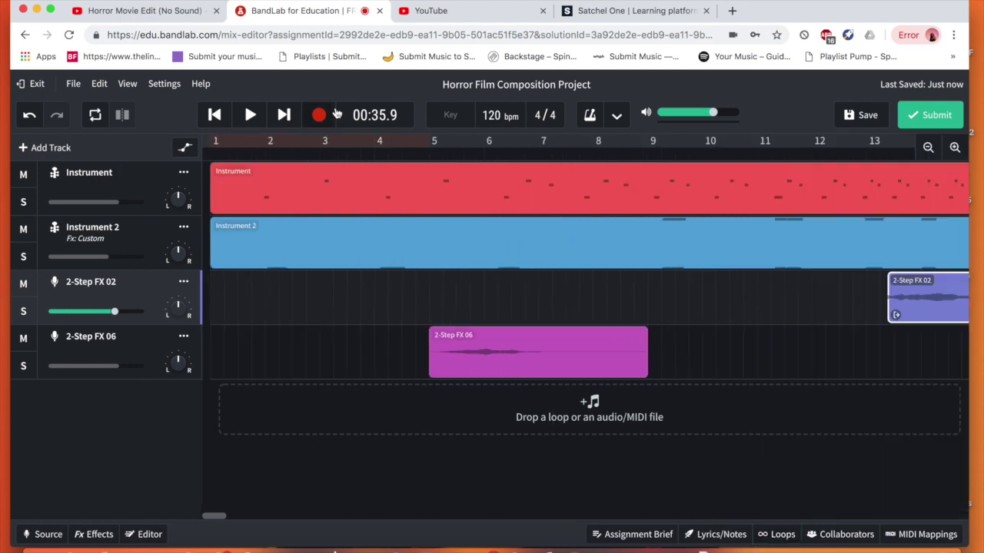
scroll(422, 173, "right", 10)
scroll(422, 173, "left", 6)
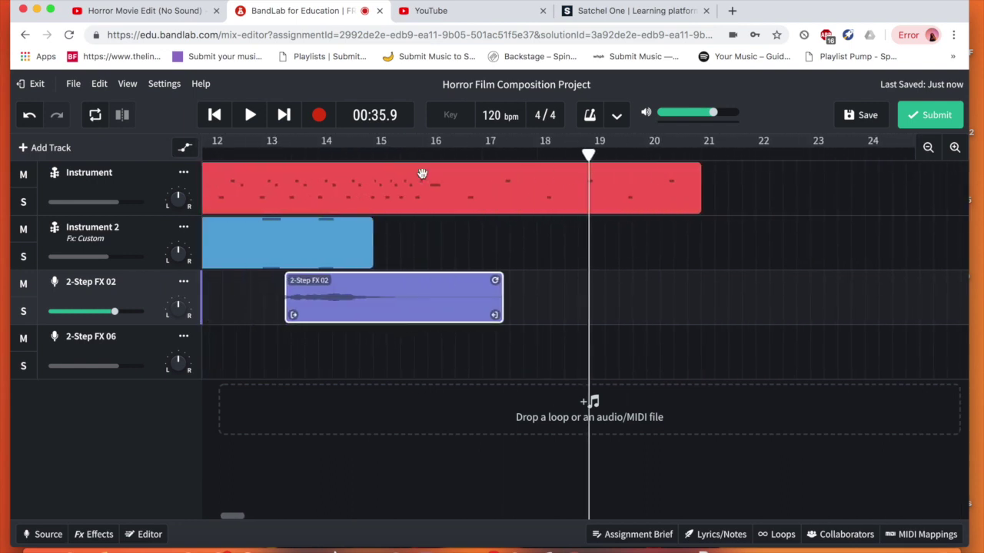
scroll(422, 174, "left", 4)
- Play the opening from the start and set the playhead to 00:01.5, just before the first note
left_click(213, 115)
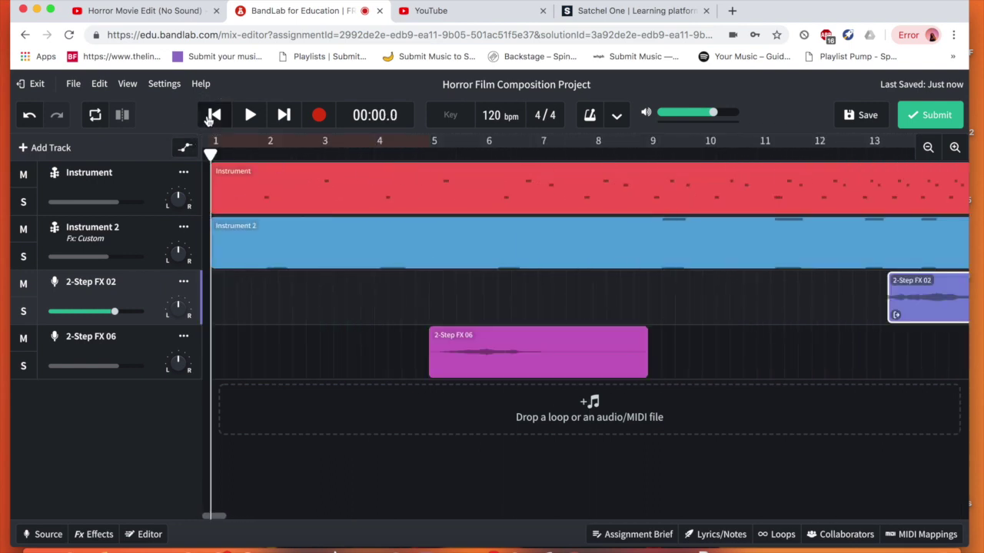
left_click(252, 116)
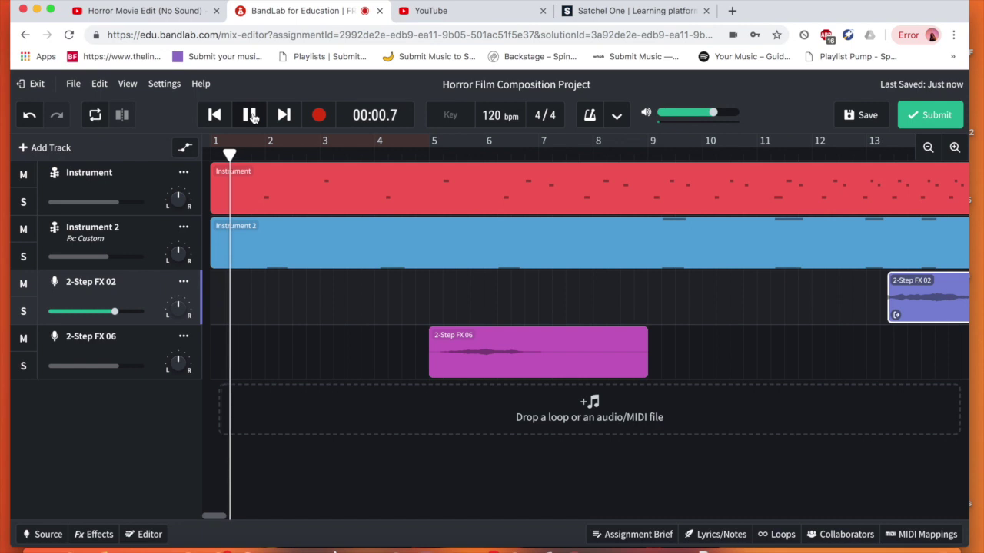
left_click(252, 116)
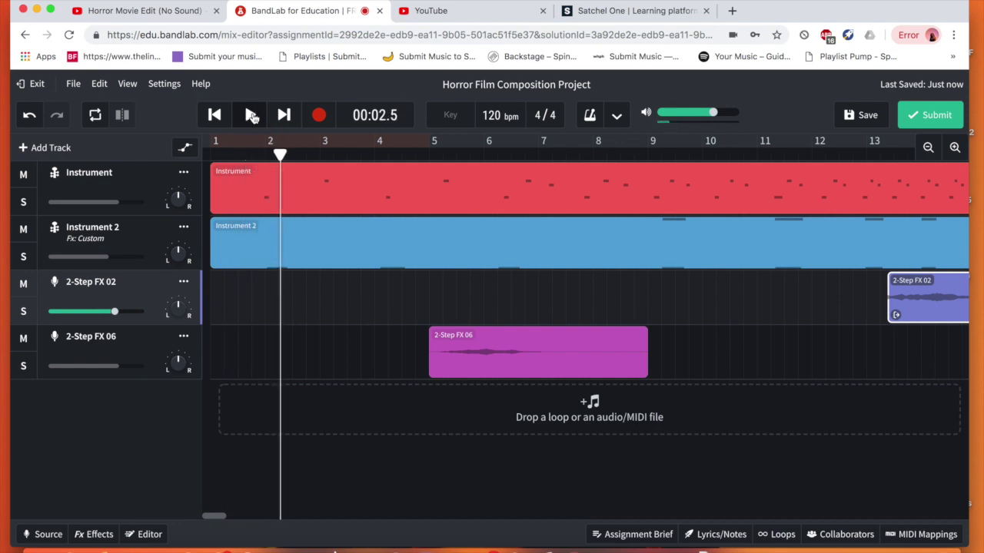
left_click_drag(283, 145, 252, 155)
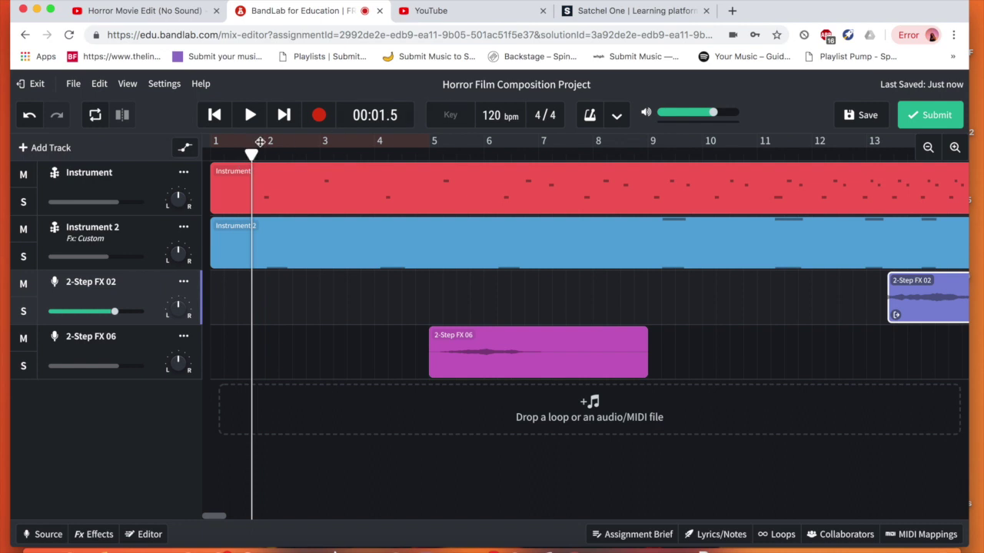
- Split the Instrument and Instrument 2 clips at the playhead and delete the short opening piece of each
left_click(140, 190)
left_click(242, 191)
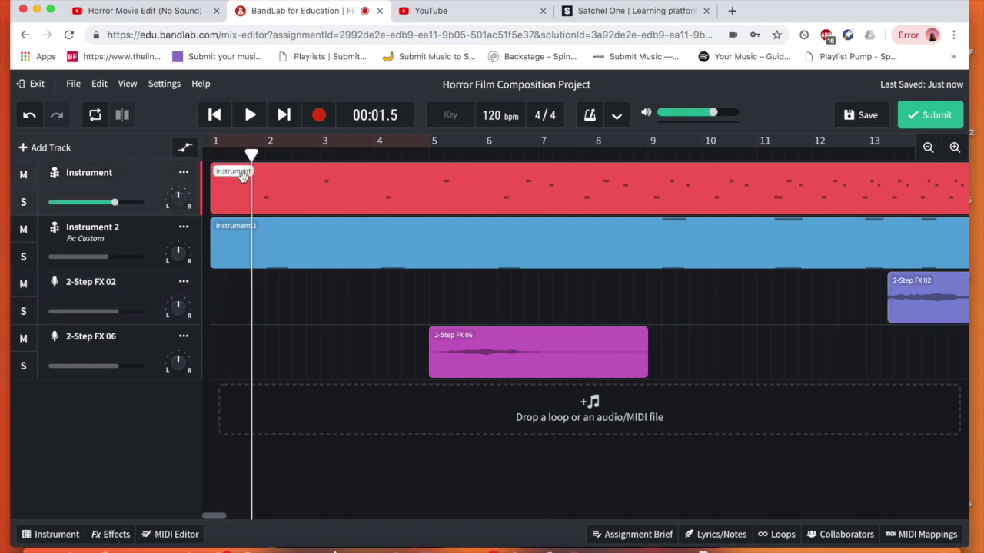
key("super+e")
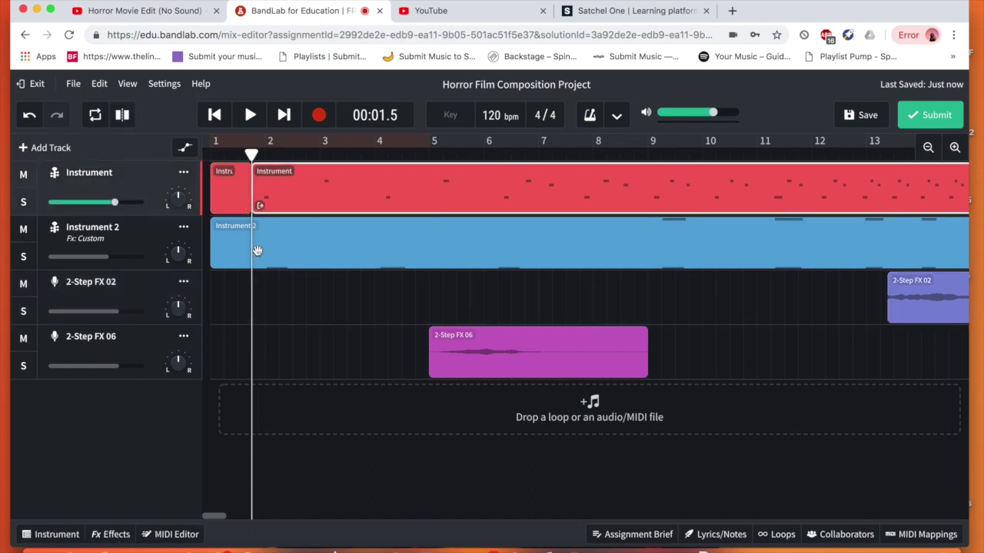
left_click(239, 257)
key("super+e")
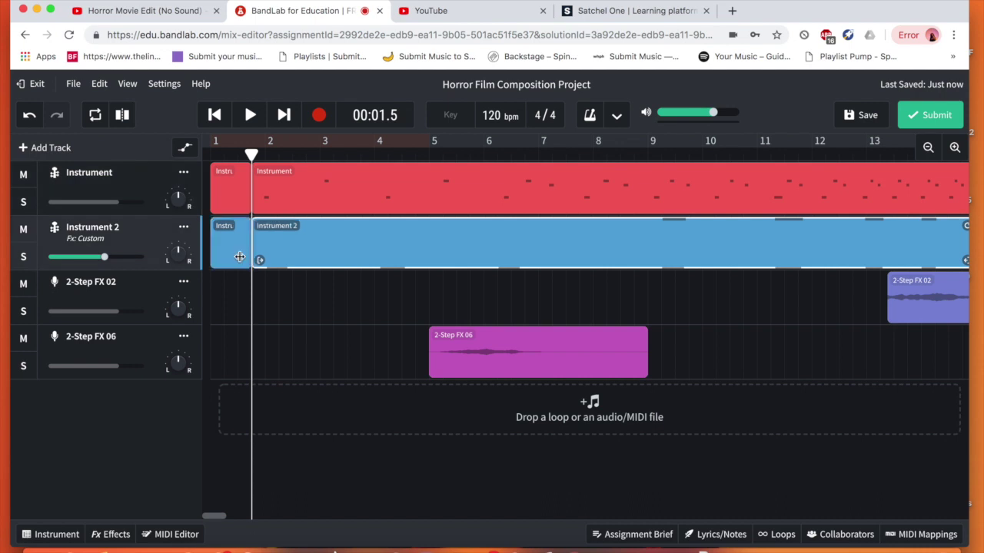
left_click(242, 299)
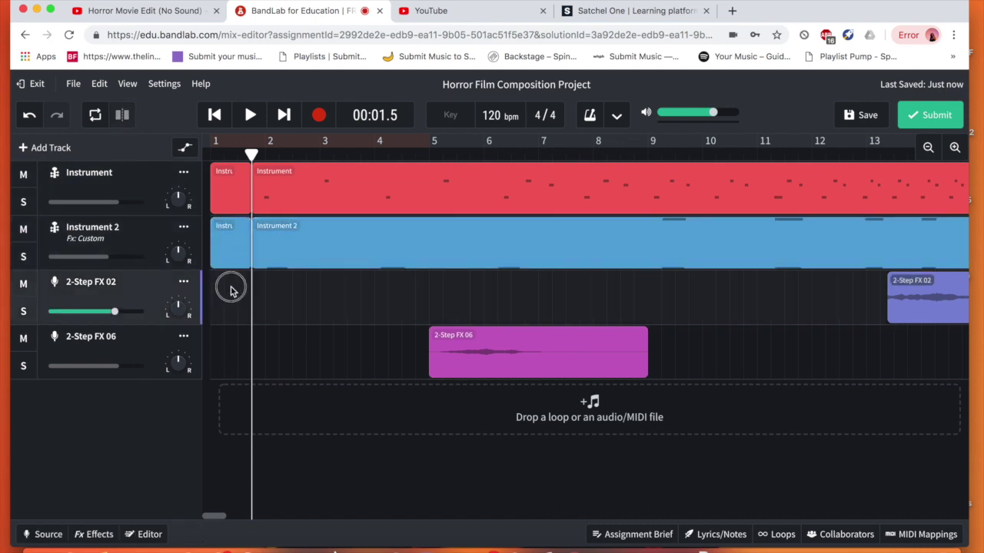
left_click_drag(230, 289, 223, 157)
key("Delete")
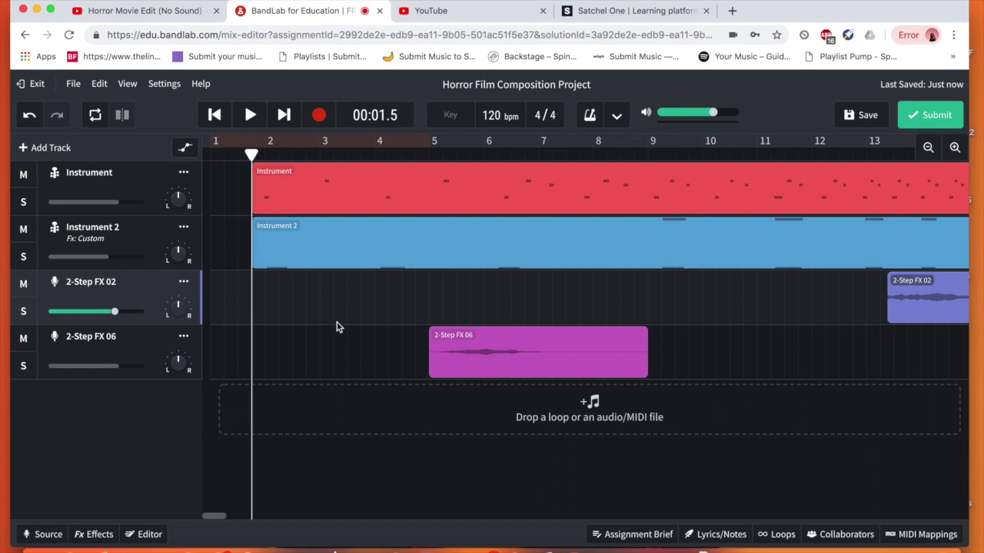
- Select all remaining clips on the four tracks and shift them together to the start of the timeline
scroll(362, 343, "right", 10)
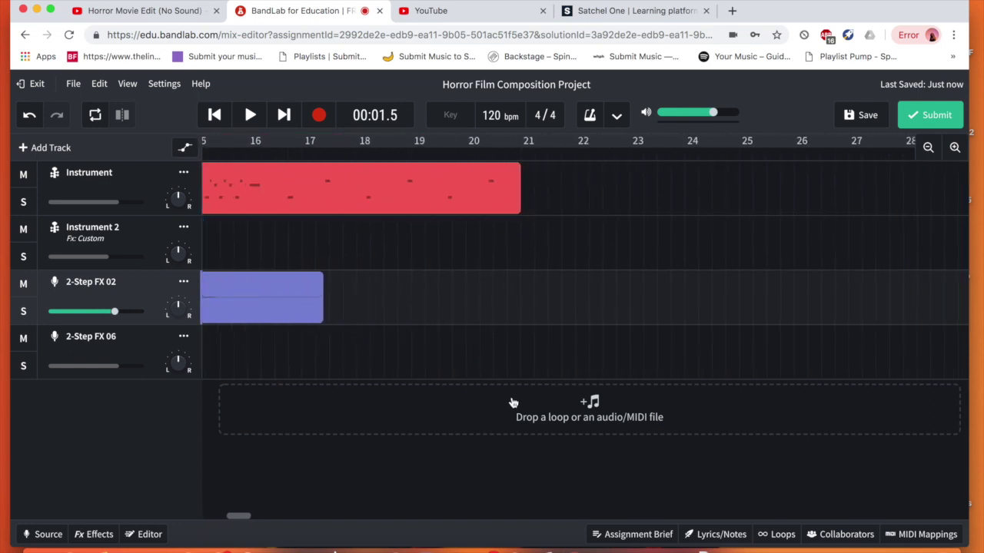
left_click_drag(473, 377, 114, 193)
left_click_drag(315, 180, 267, 157)
- Play the shifted arrangement from the start for about 14 seconds
left_click(215, 116)
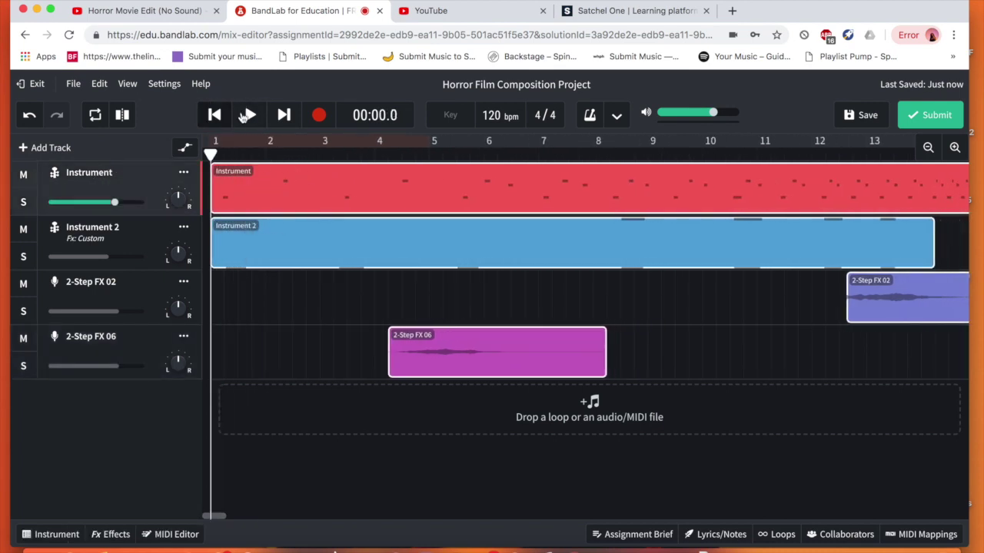
left_click(251, 115)
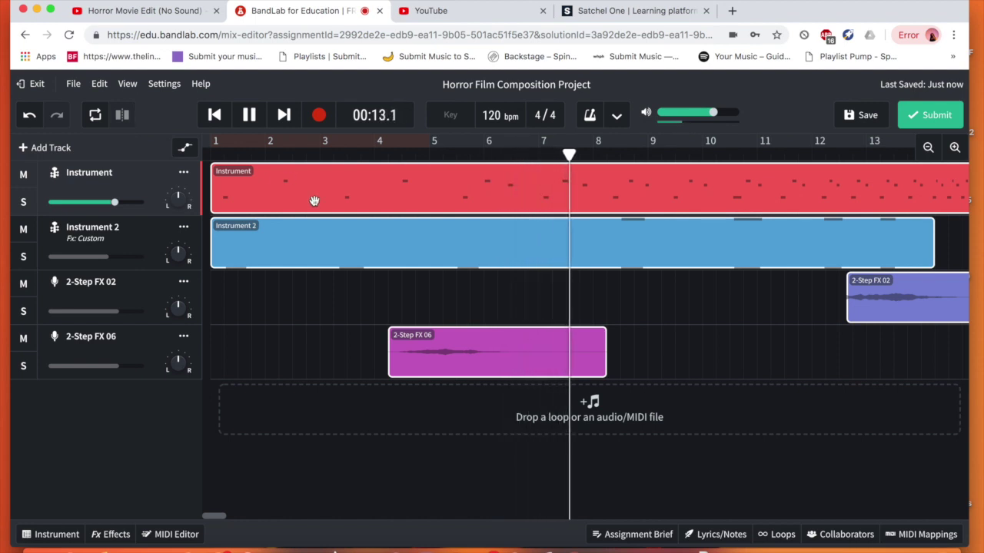
scroll(314, 201, "right", 1)
scroll(314, 200, "right", 1)
key("space")
- Open the Instrument 2 clip for note editing and add a short note at bar 7 on the same pitch as the other low notes
left_click(364, 230)
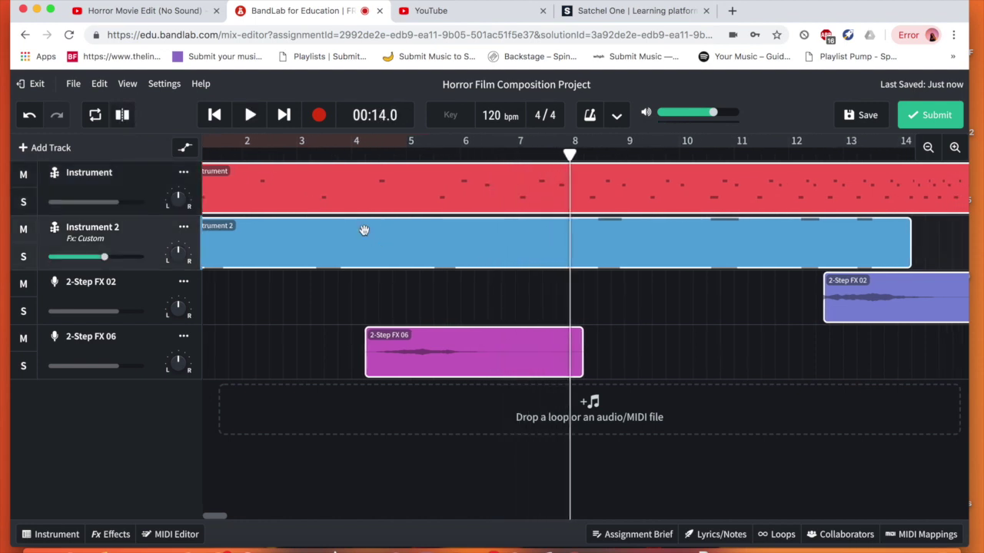
left_click(60, 538)
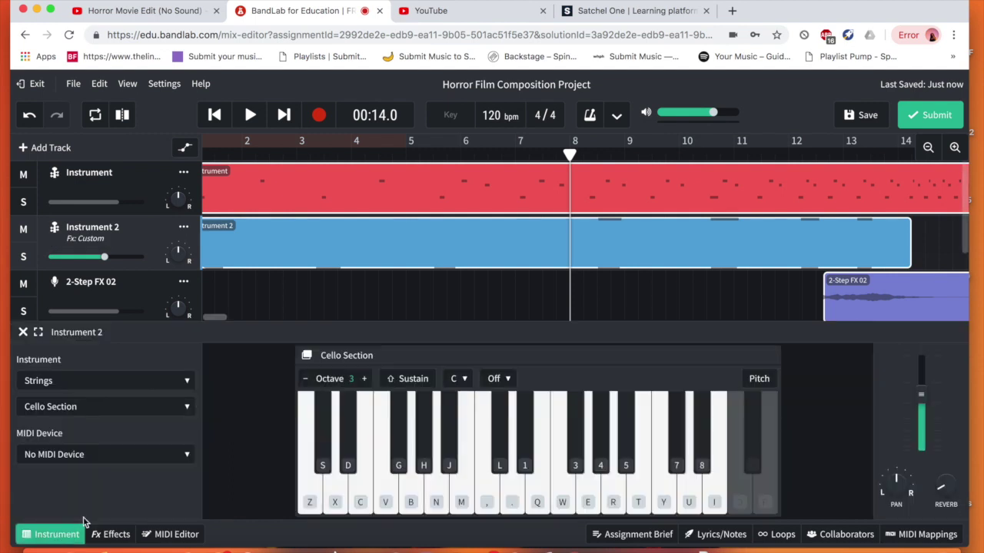
left_click(170, 536)
left_click(170, 536)
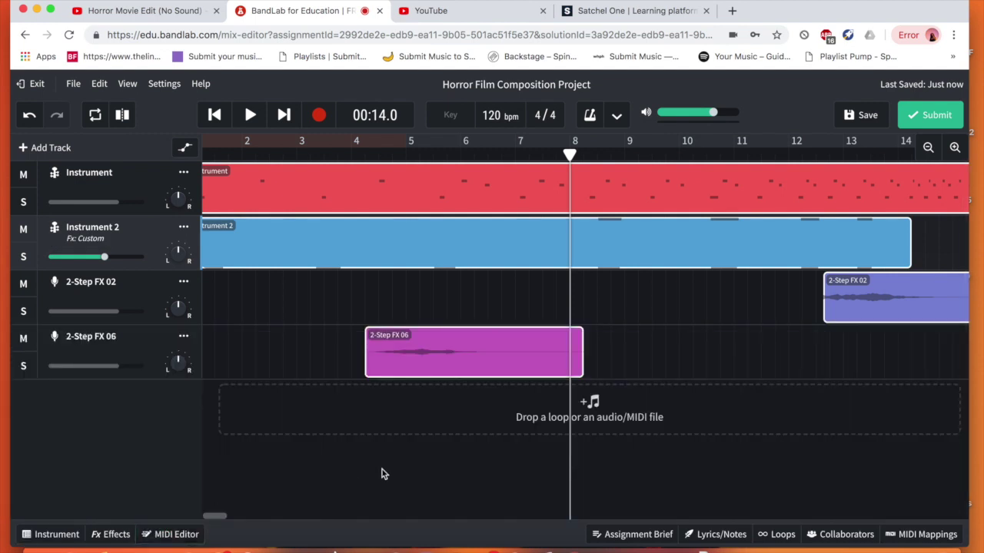
left_click(184, 538)
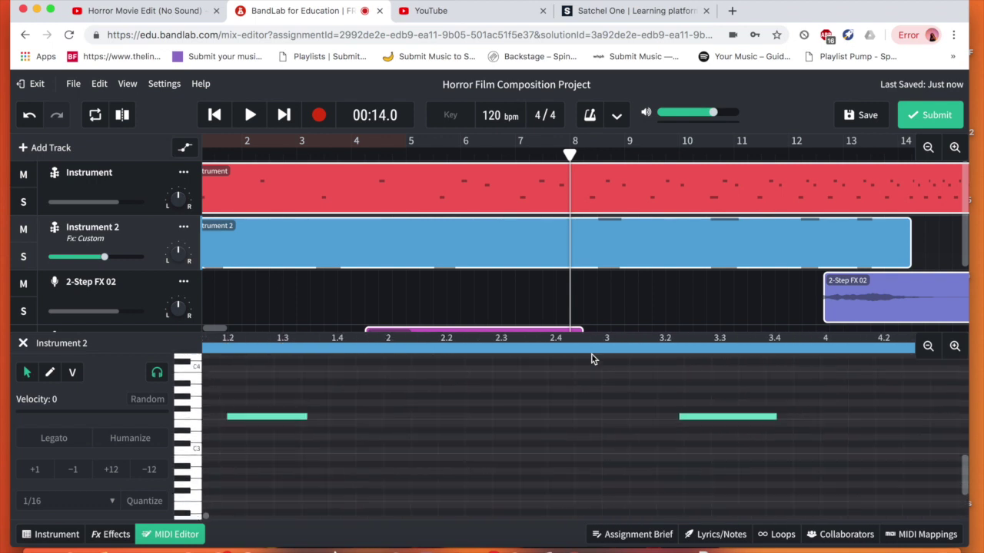
left_click(928, 346)
scroll(810, 443, "down", 3)
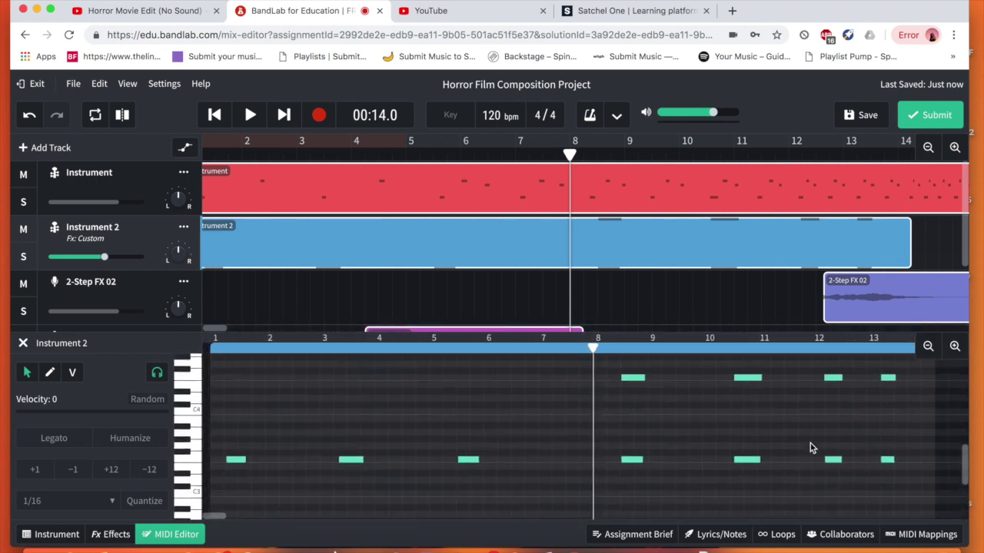
scroll(810, 447, "up", 1)
left_click(466, 492)
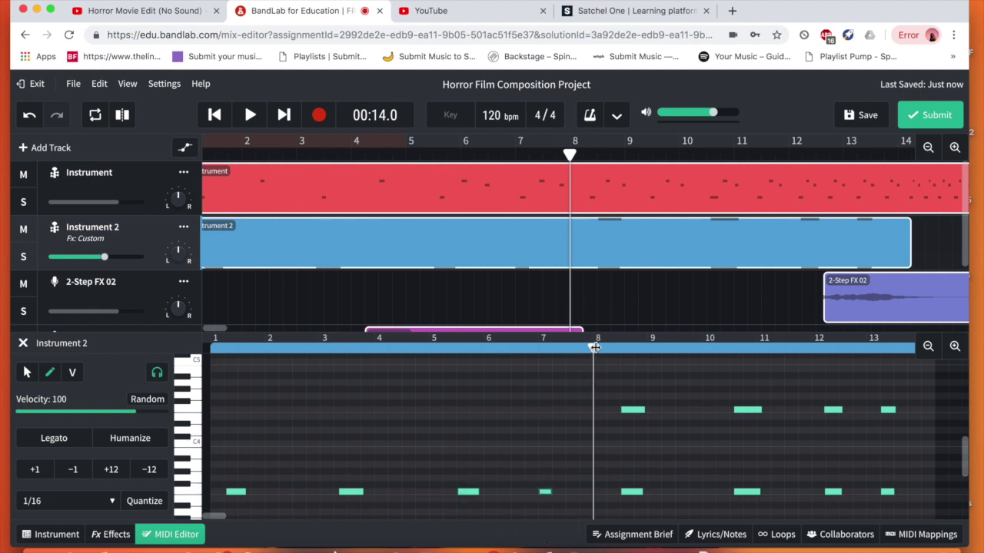
- Play the arrangement from about 3.5 to 23 seconds and close the Instrument 2 note editor
left_click_drag(559, 352, 306, 352)
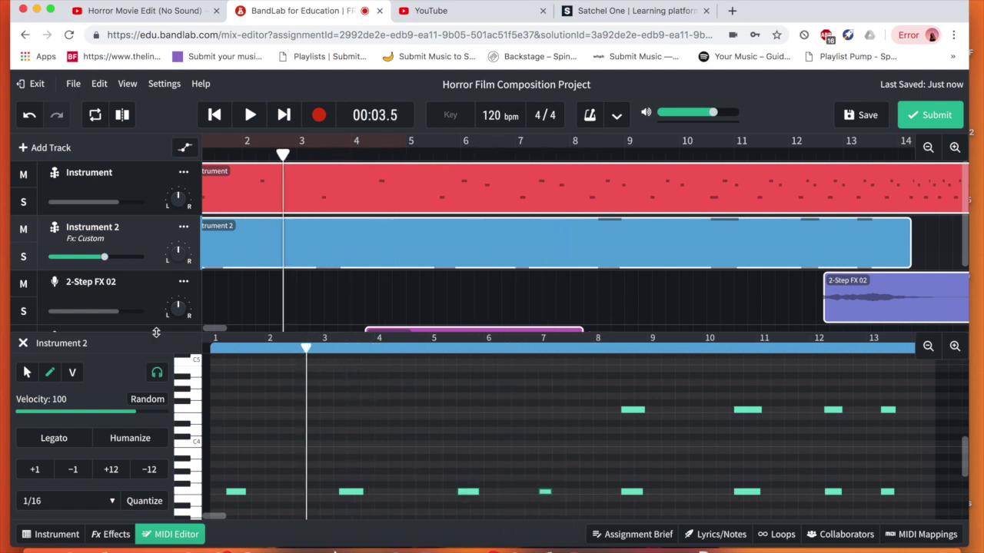
key("space")
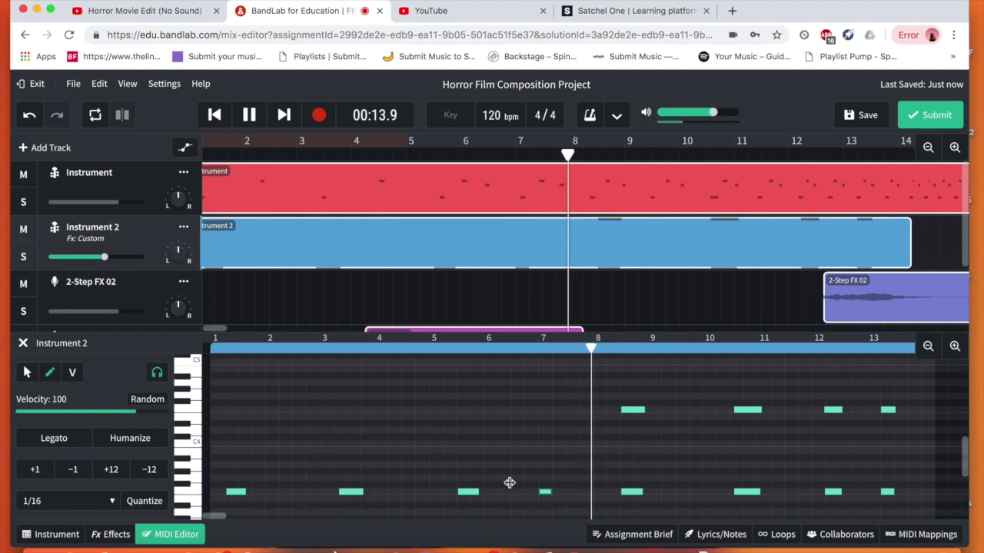
left_click(23, 342)
key("space")
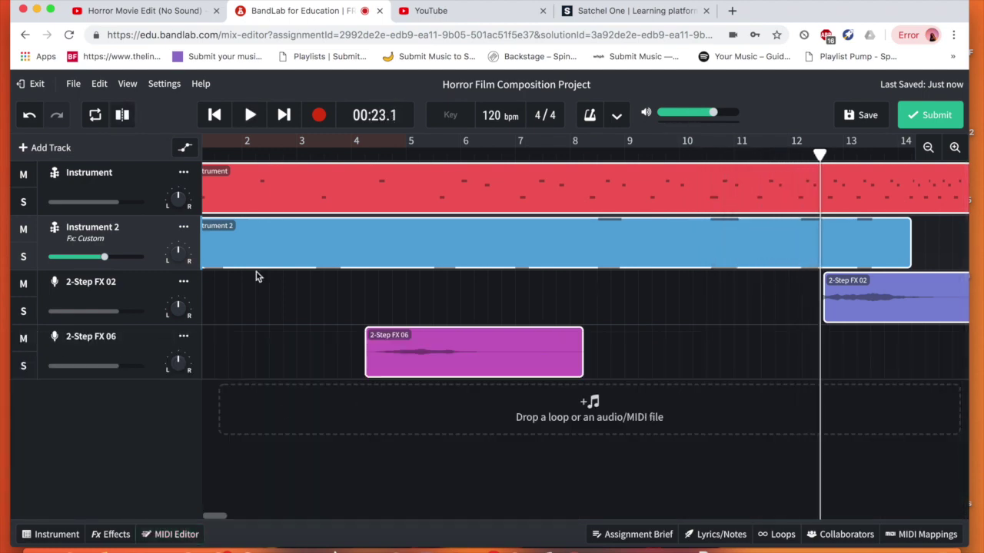
- Add the Fuzz Screamer distortion effect to the Instrument track
left_click(145, 190)
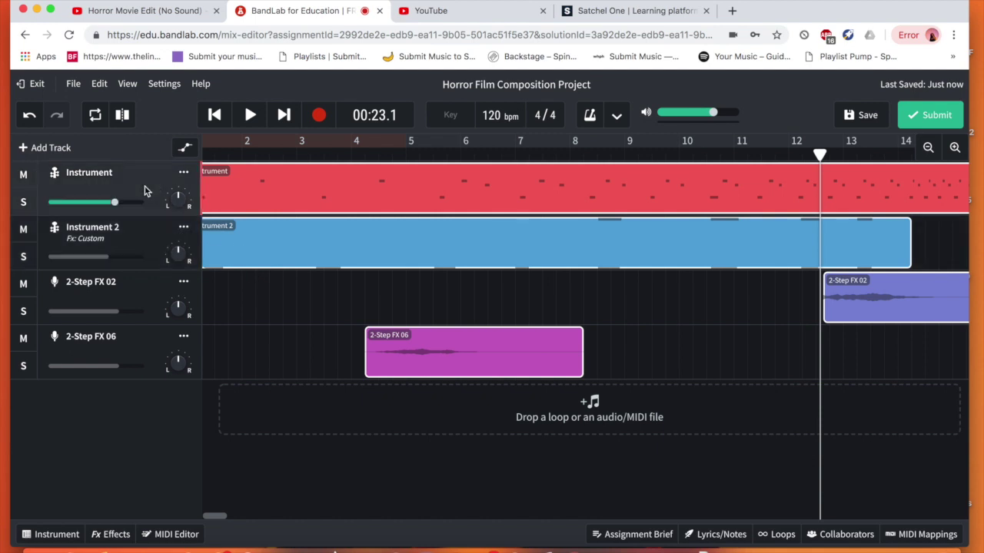
left_click(113, 534)
left_click(262, 444)
mouse_move(265, 444)
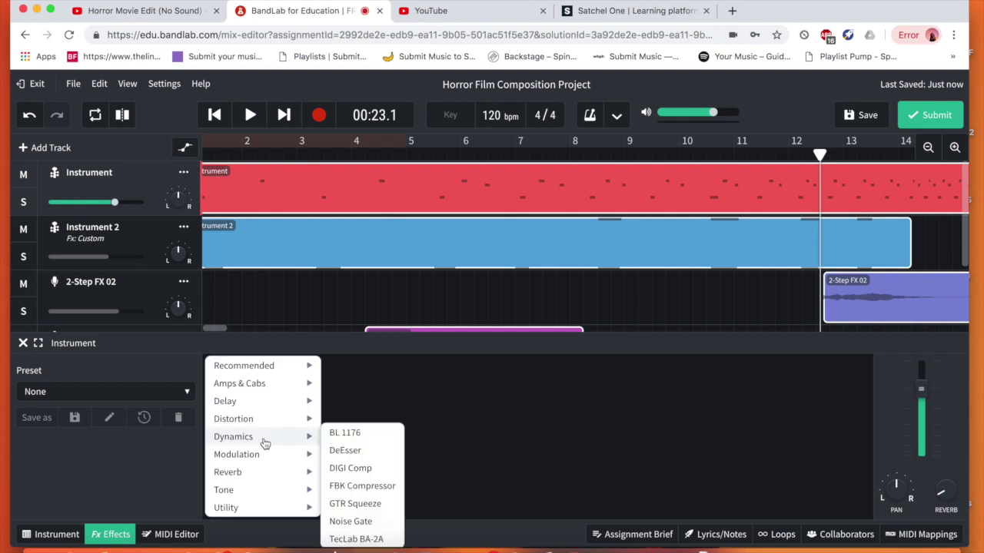
mouse_move(268, 427)
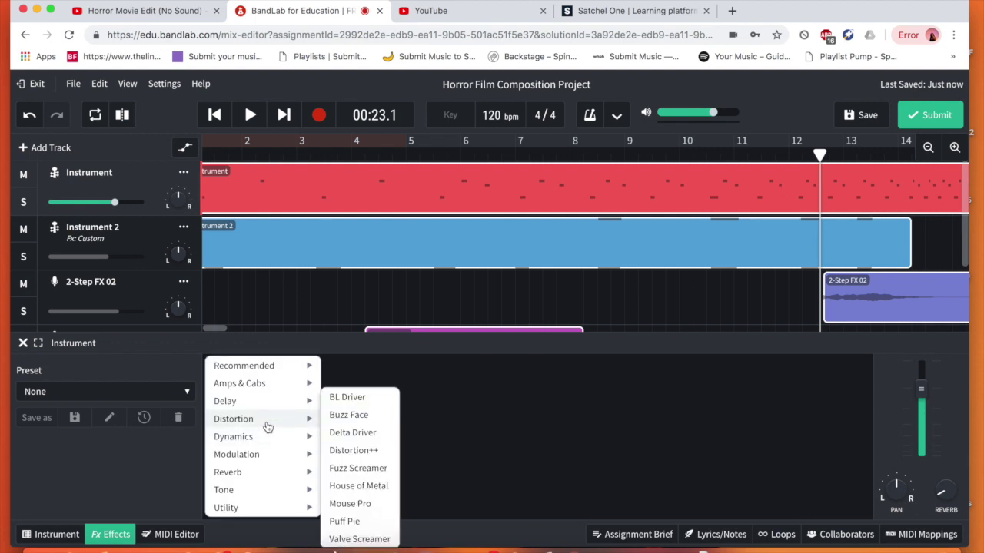
left_click(366, 472)
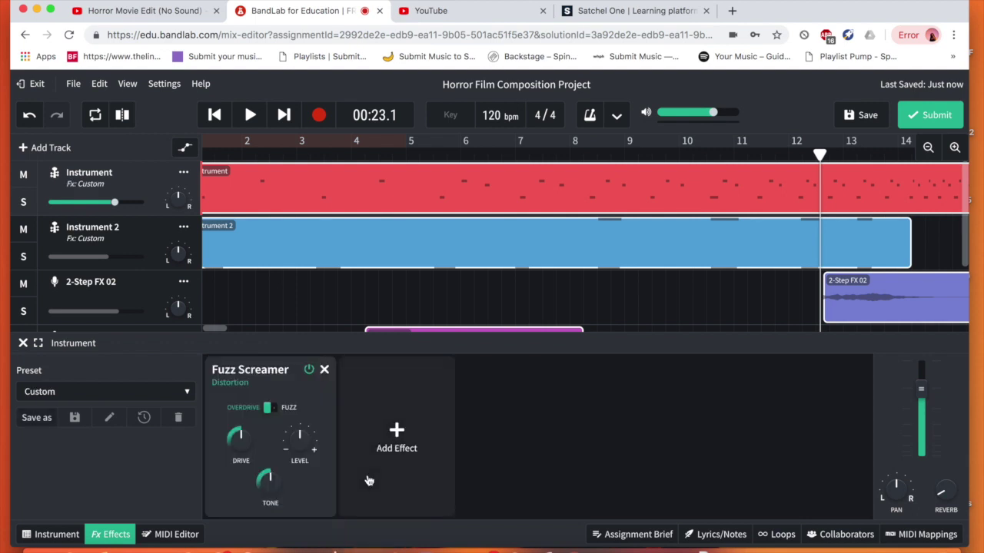
- Play the arrangement from about 3.5 to 9.6 seconds to hear the distorted Instrument track
left_click(213, 115)
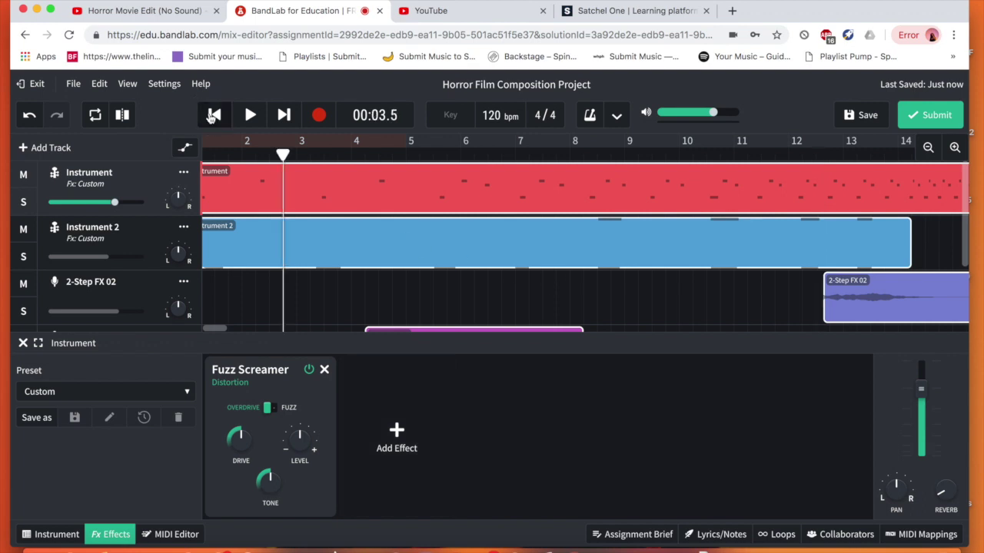
left_click(257, 121)
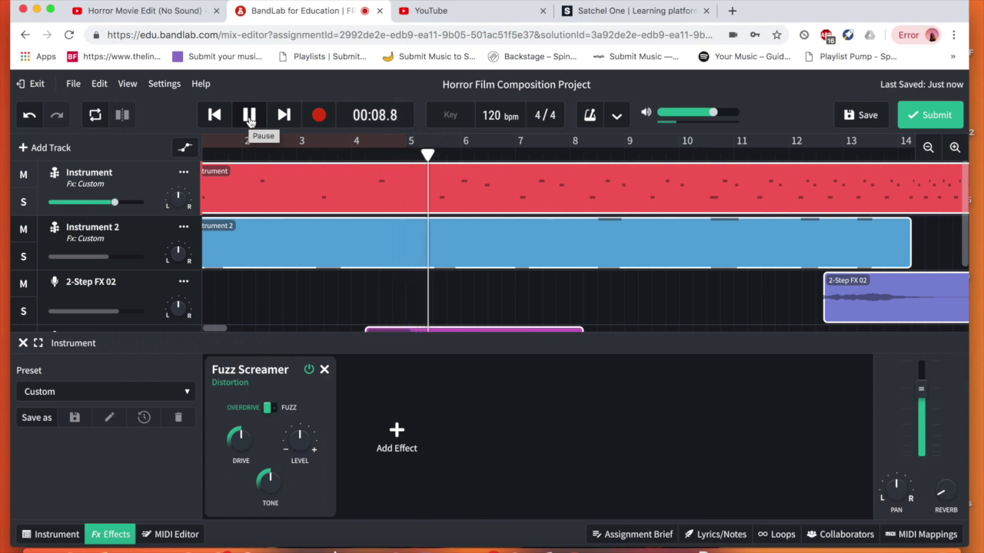
left_click(249, 117)
- Add the Space Maker reverb to the Instrument track, raise its room size and mix, and close the effects with playback reset to the start
left_click(400, 437)
mouse_move(401, 438)
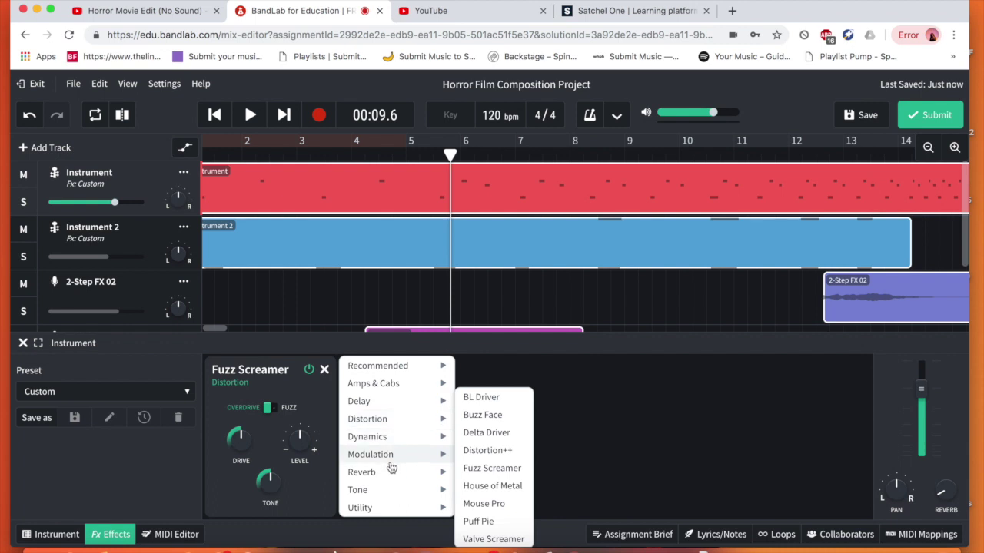
mouse_move(388, 473)
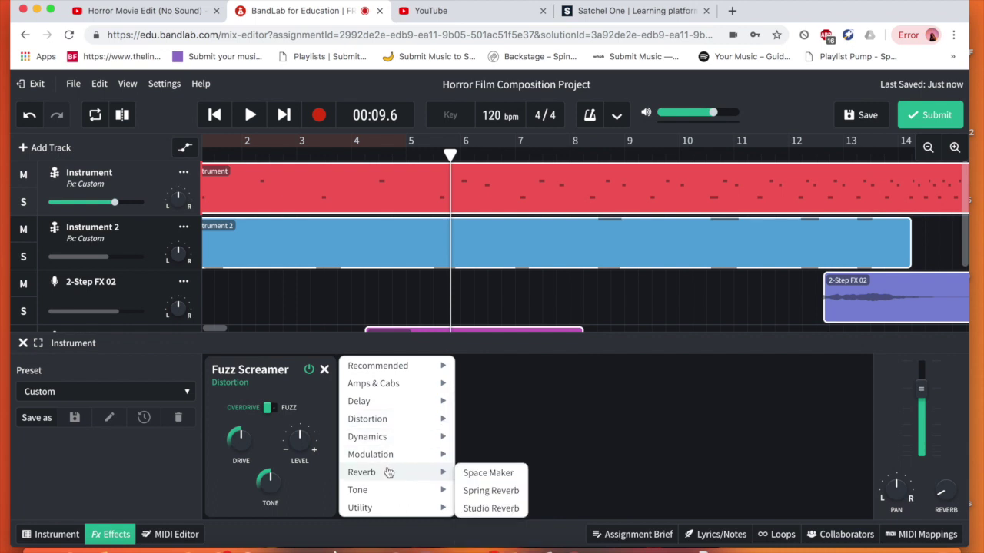
left_click(480, 473)
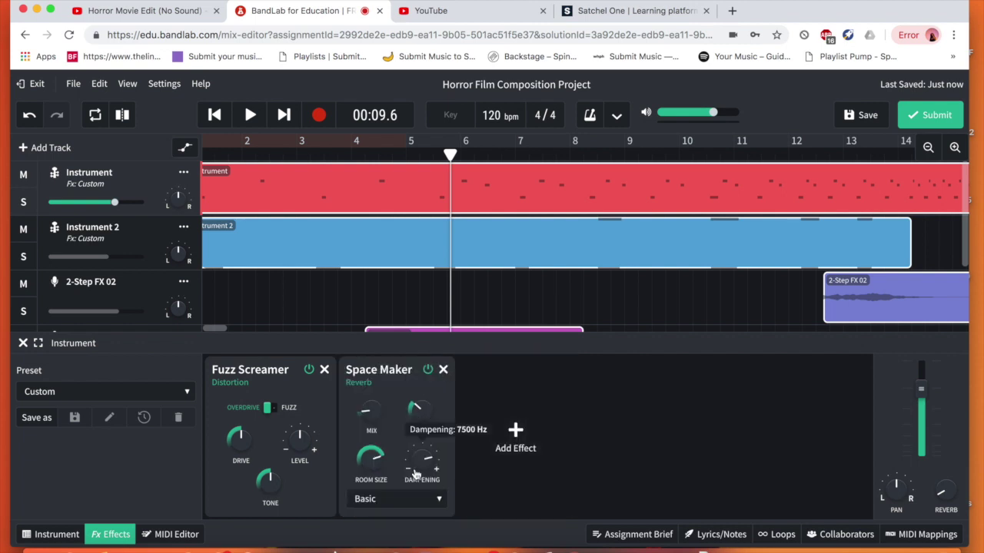
left_click_drag(375, 453, 352, 398)
mouse_move(369, 431)
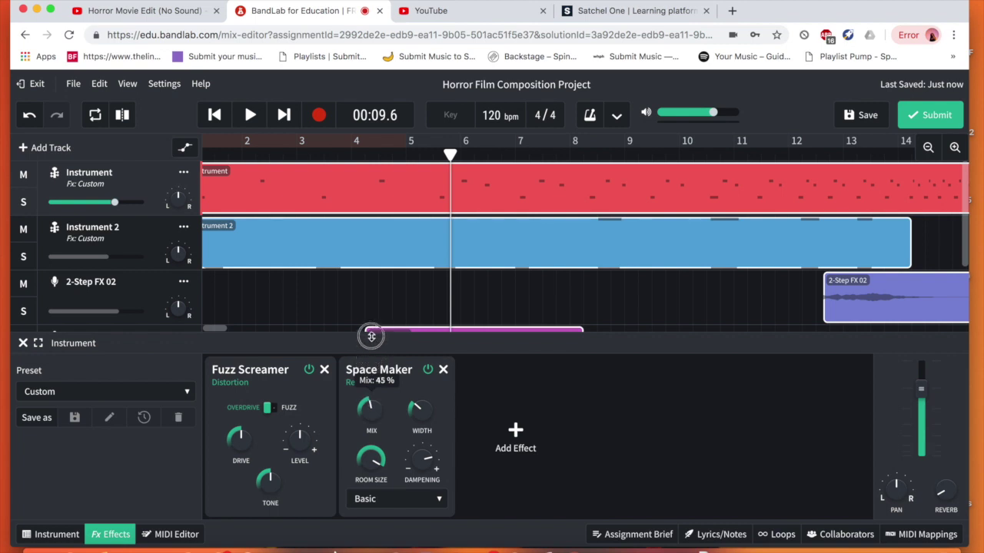
left_click_drag(371, 335, 374, 331)
key("Return")
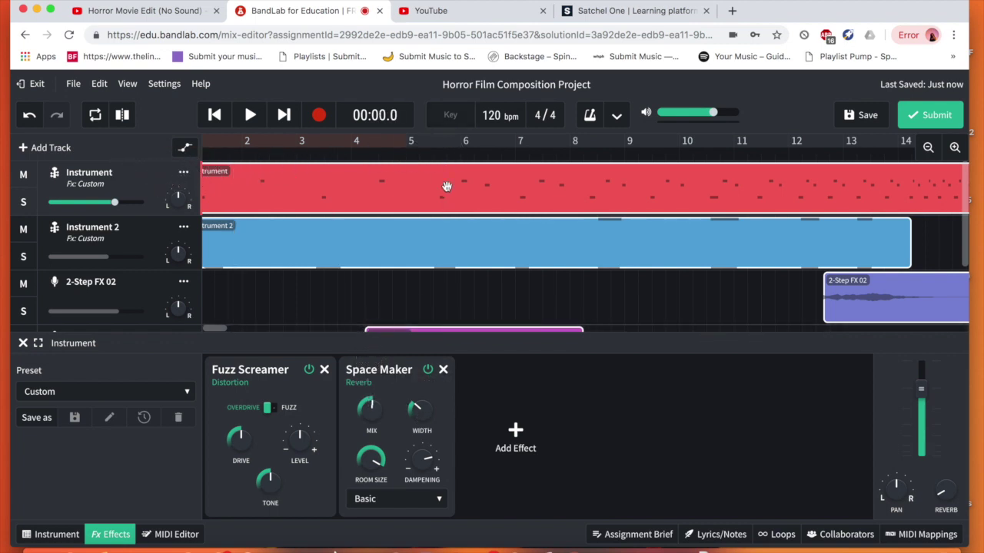
left_click(23, 343)
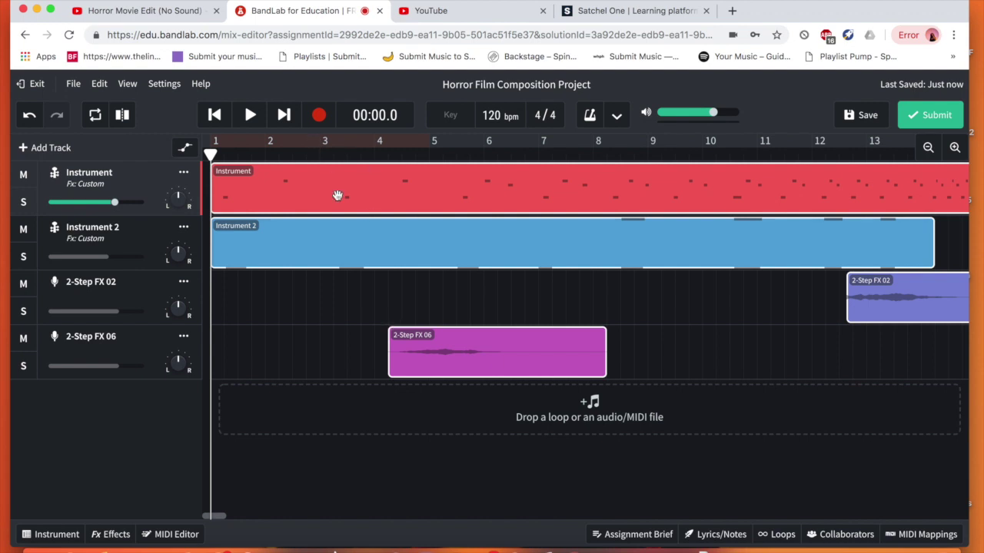
- Raise the system volume, start playback from the beginning, and slightly lower the Instrument 2 track's volume
key("XF86AudioRaiseVolume")
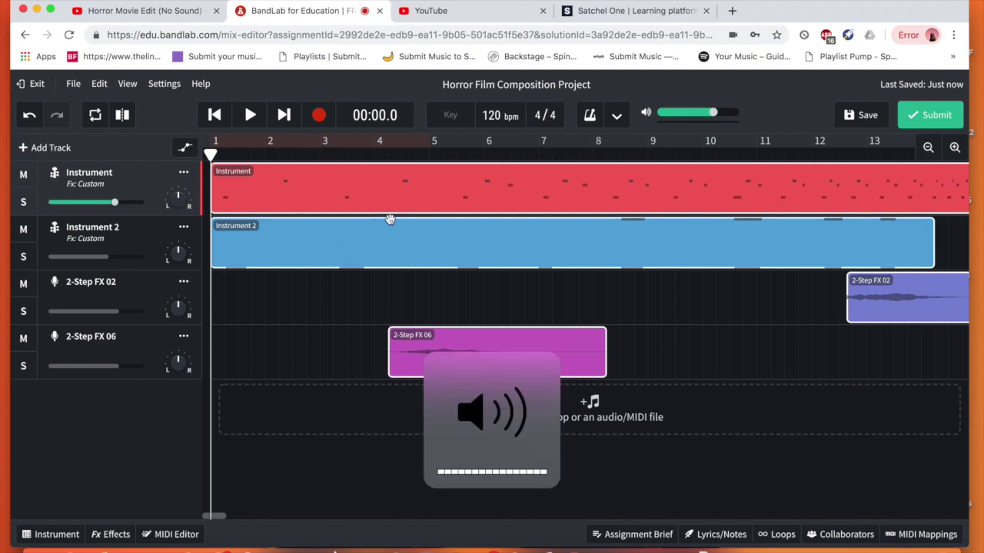
left_click(251, 117)
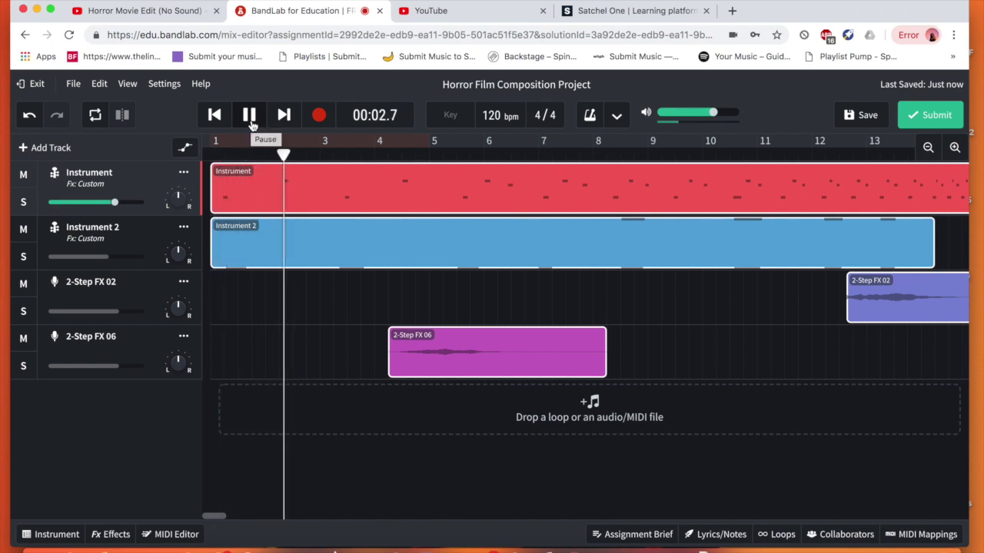
left_click(99, 260)
left_click_drag(98, 260, 100, 260)
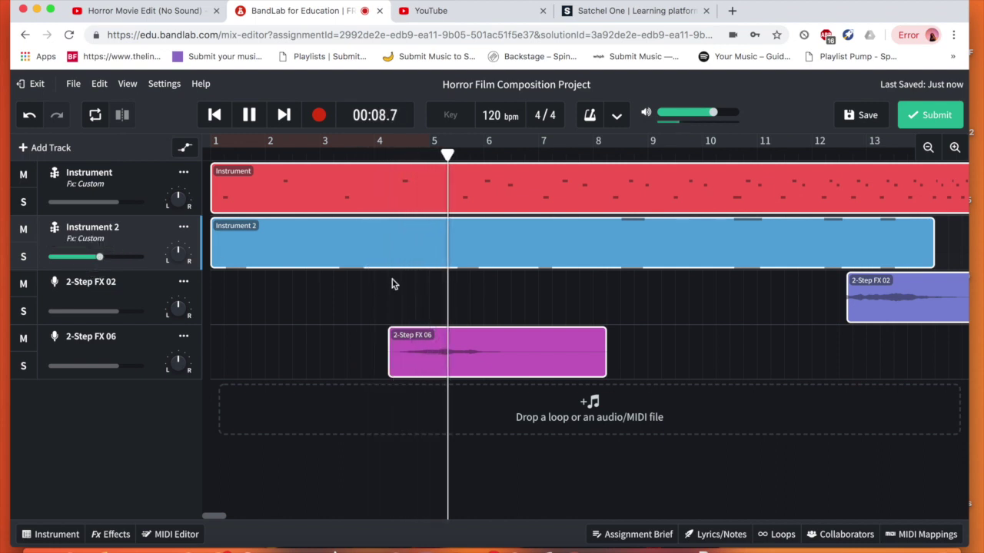
- Listen to the rest of the arrangement and stop playback just past the end of the Instrument clip
scroll(391, 285, "right", 3)
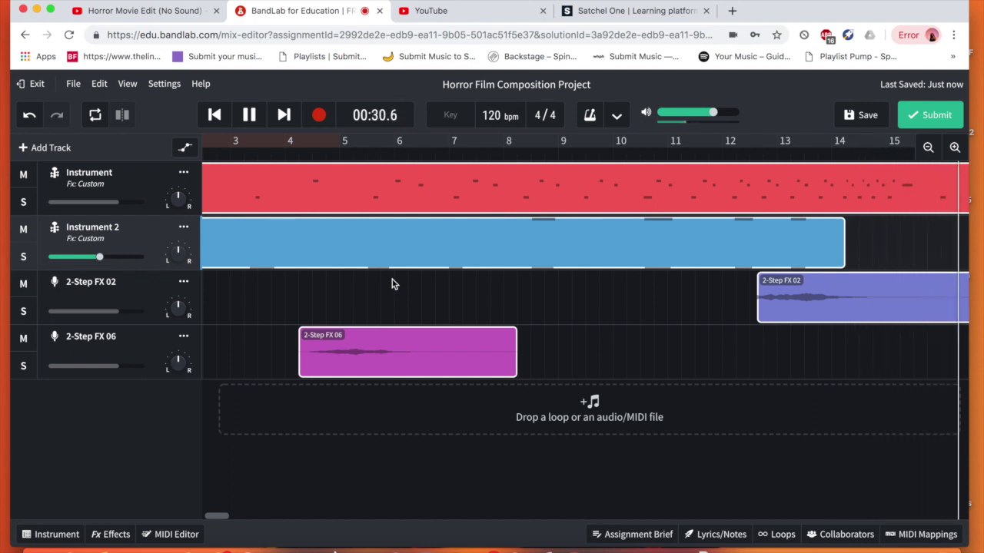
scroll(439, 258, "right", 5)
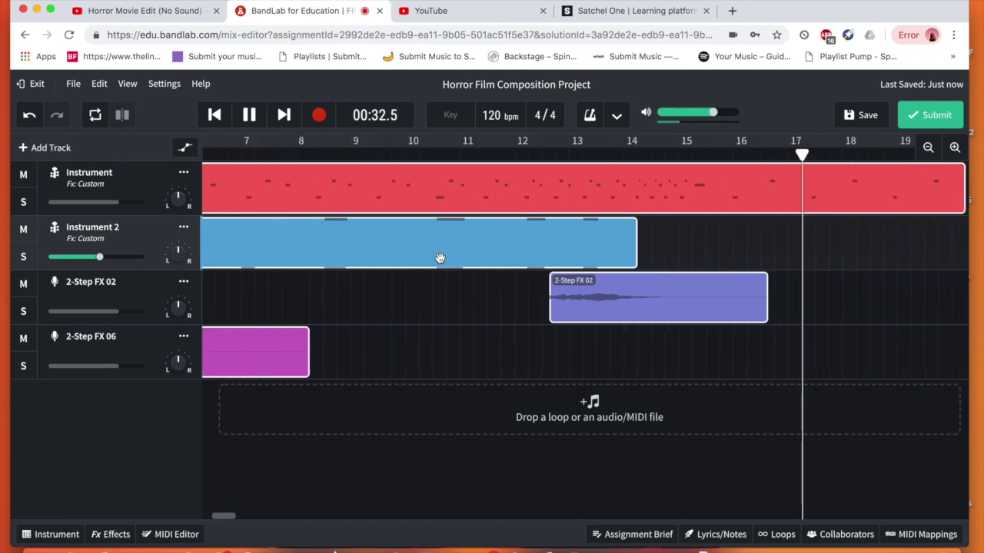
scroll(439, 258, "right", 2)
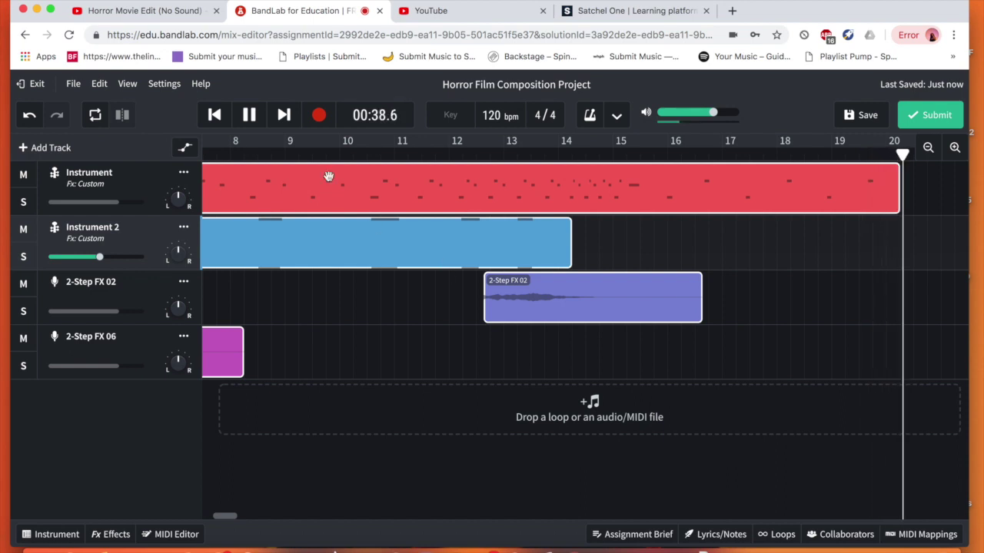
key("space")
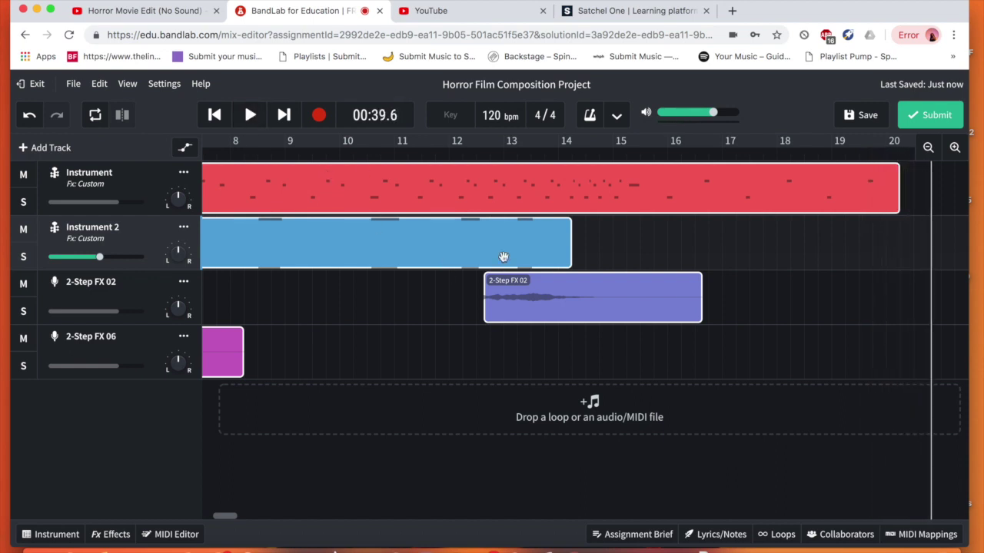
- Return the playhead to the start of the timeline, look over the whole arrangement, and save the project
scroll(517, 307, "left", 7)
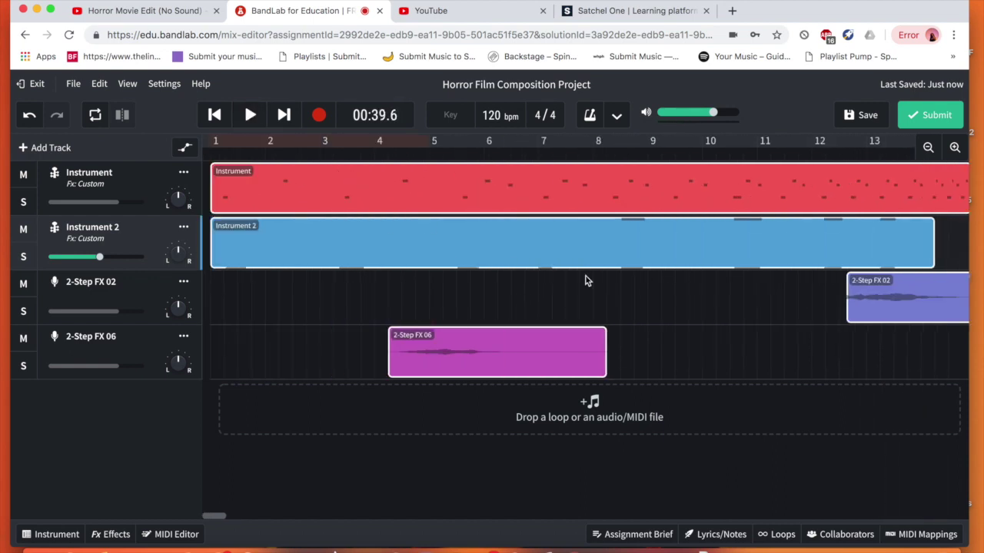
left_click(210, 156)
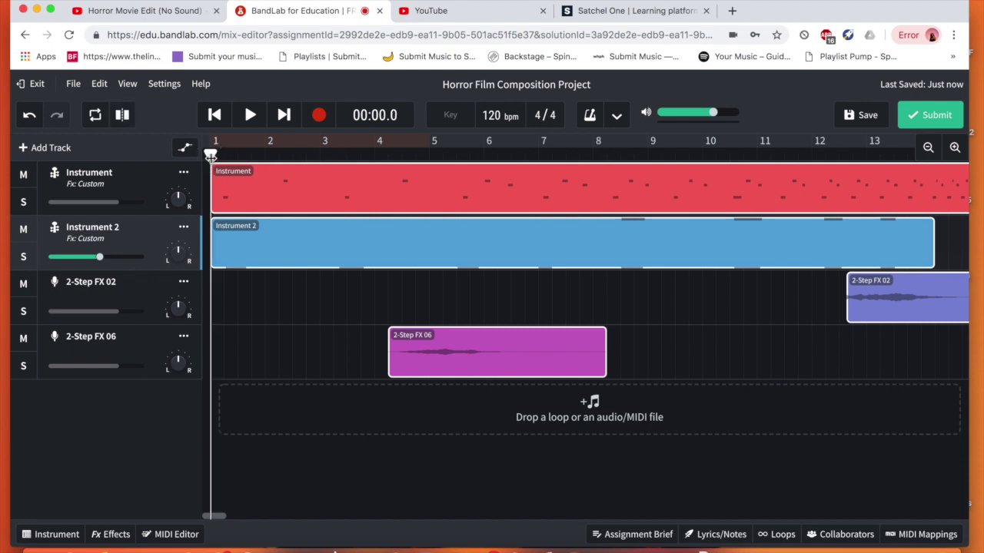
scroll(593, 362, "right", 8)
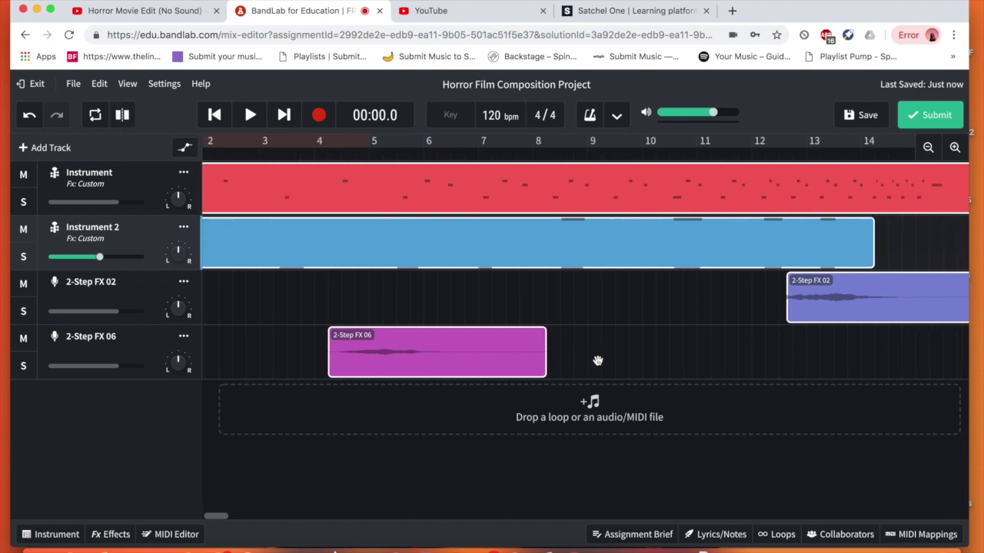
scroll(597, 362, "left", 8)
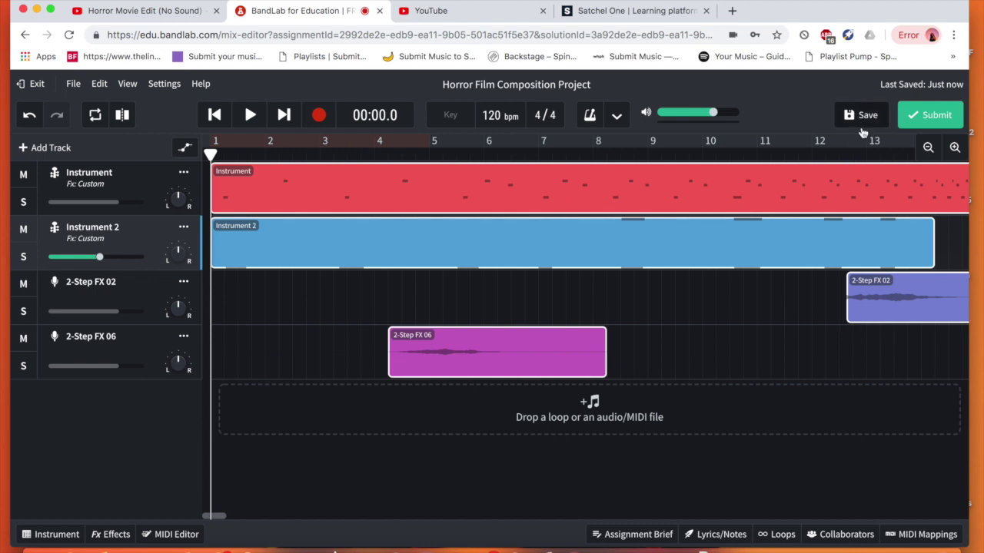
scroll(570, 318, "right", 6)
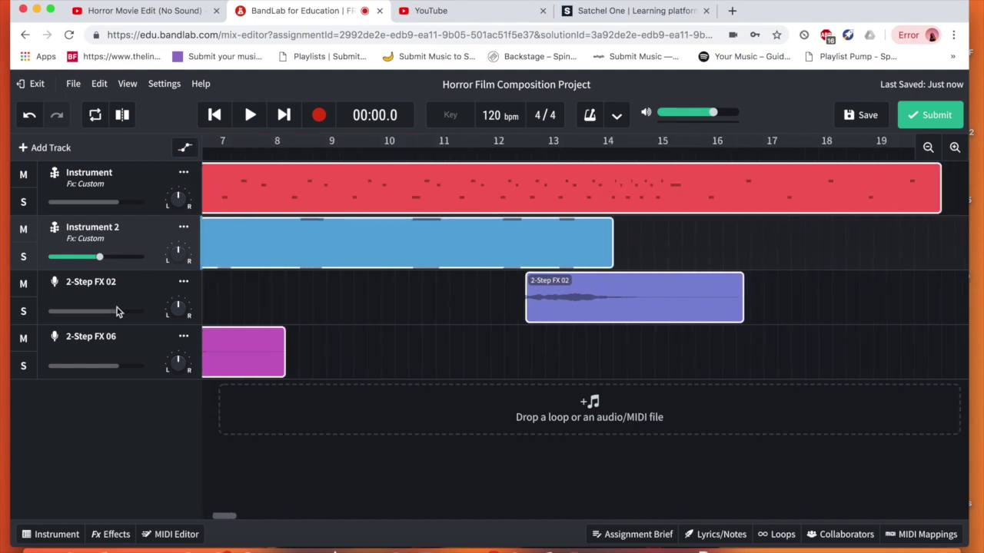
scroll(354, 341, "left", 6)
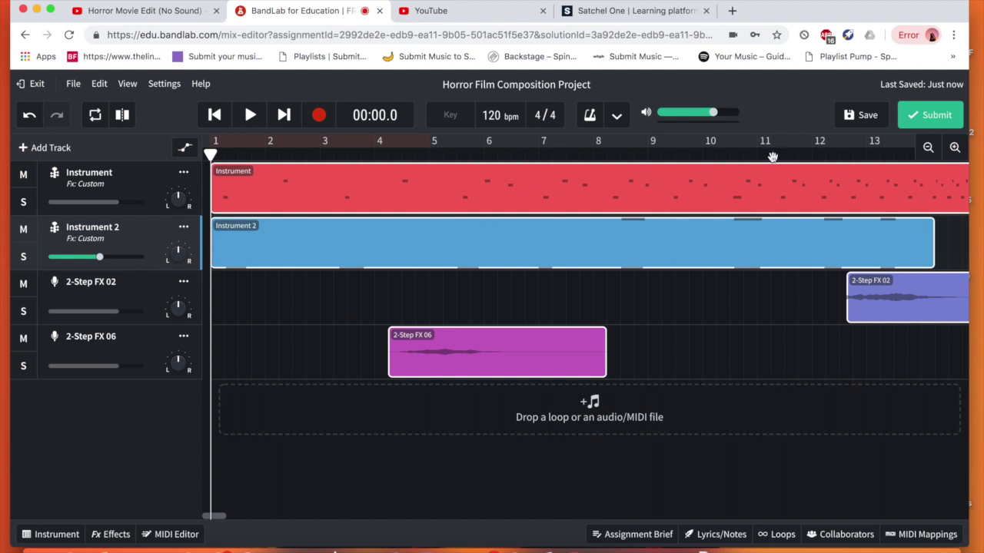
left_click(855, 114)
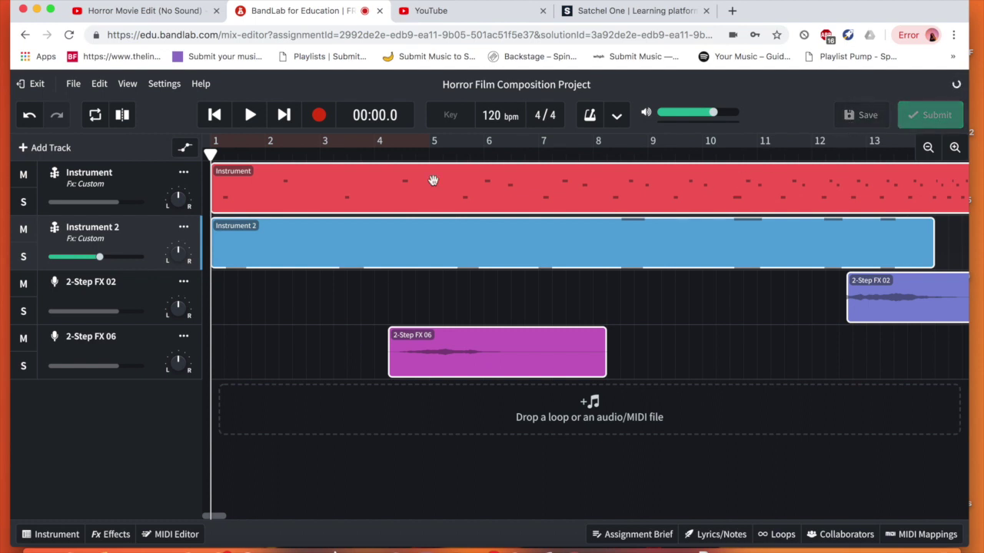